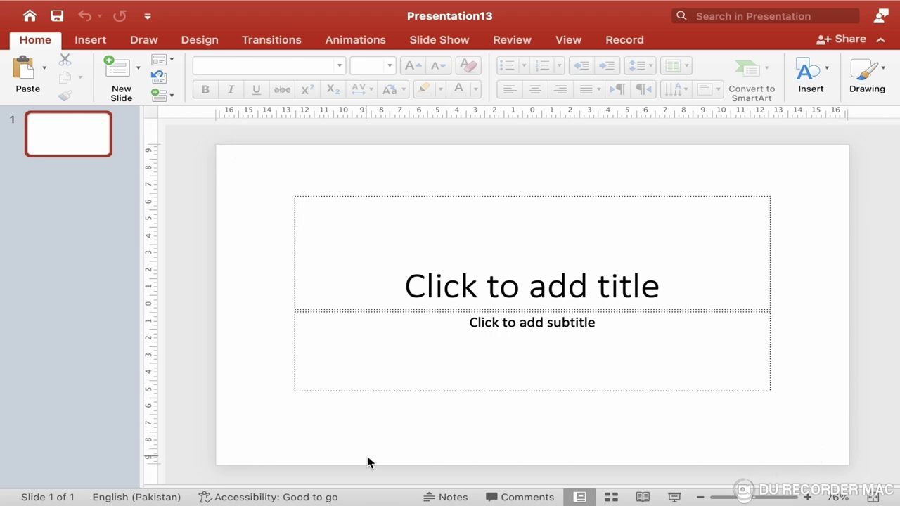
Delete the title and subtitle placeholders to leave a blank slide, then show the Design themes.
{"action": "left_click", "coordinate": [772, 265]}
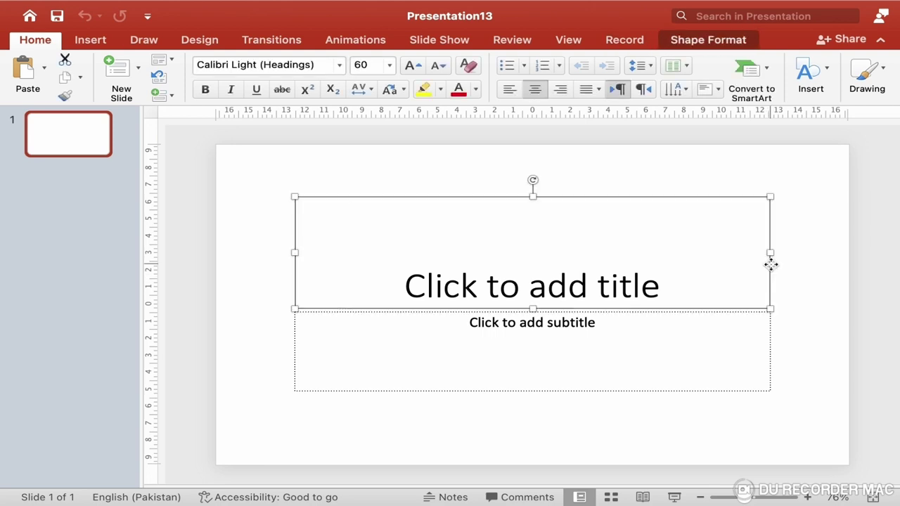
{"action": "key", "text": "Delete"}
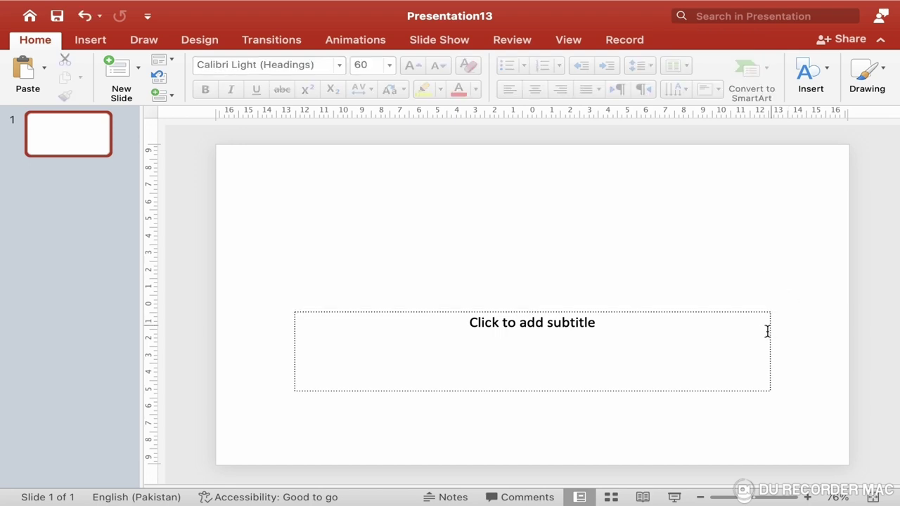
{"action": "left_click", "coordinate": [771, 336]}
{"action": "key", "text": "Delete"}
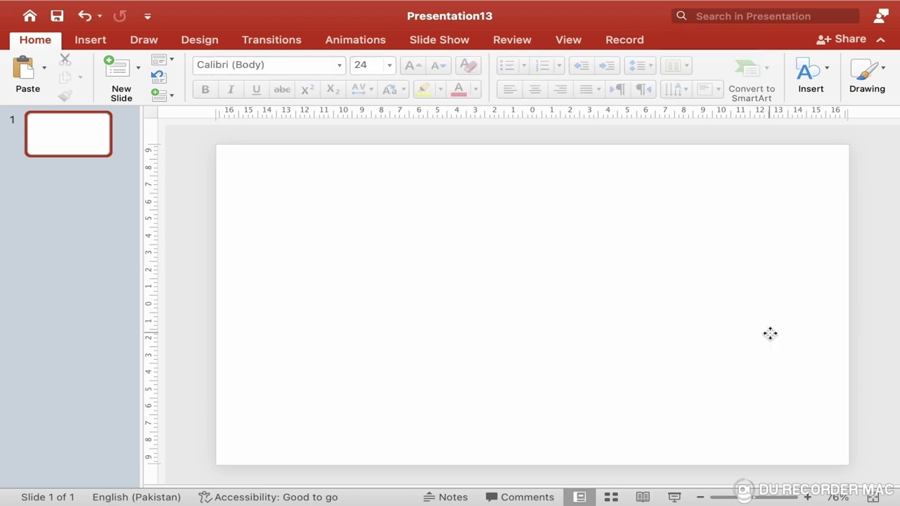
{"action": "left_click", "coordinate": [201, 40]}
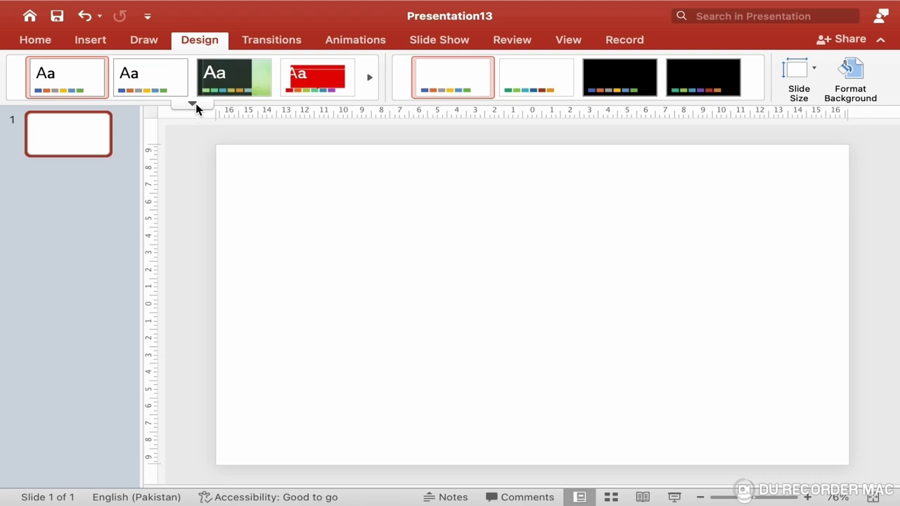
{"action": "left_click", "coordinate": [192, 104]}
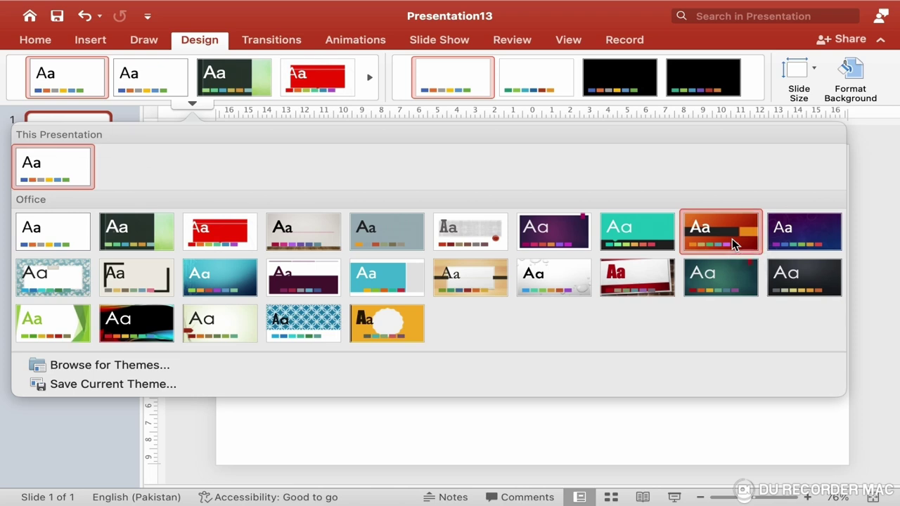
{"action": "left_click", "coordinate": [732, 242]}
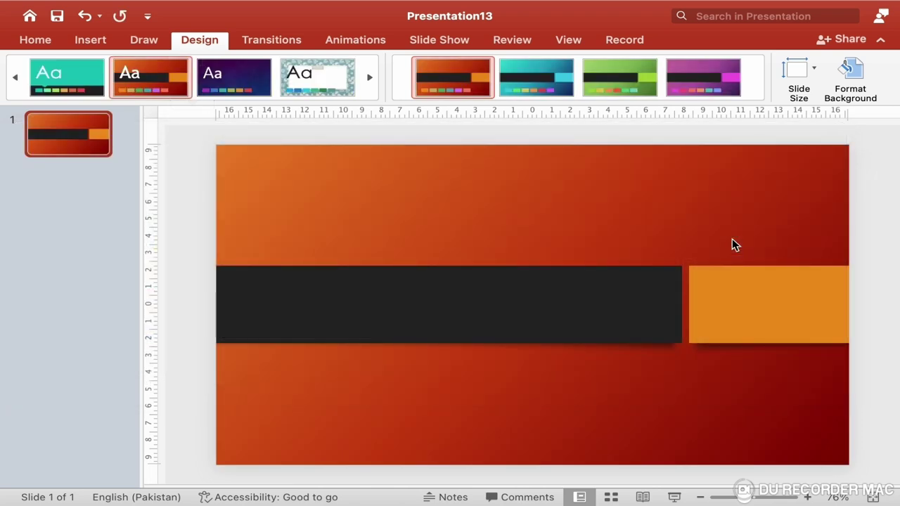
{"action": "left_click", "coordinate": [326, 83]}
{"action": "left_click", "coordinate": [85, 81]}
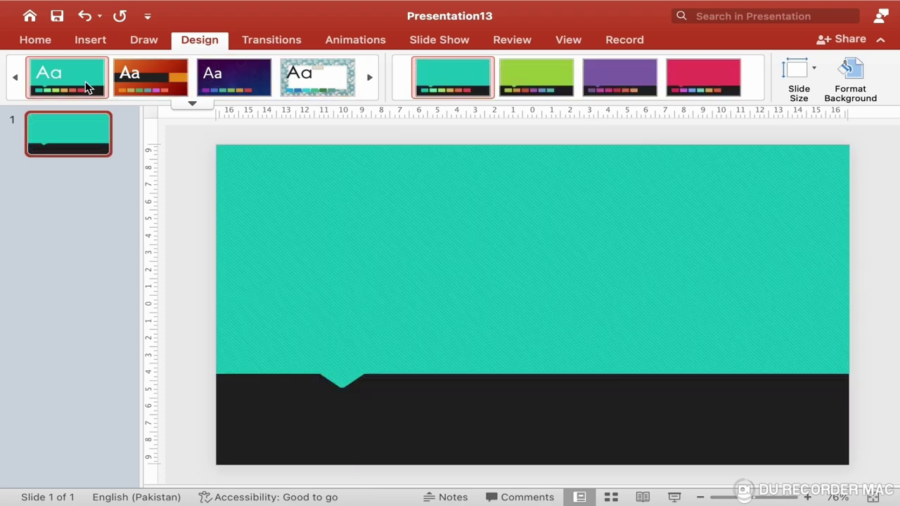
{"action": "left_click", "coordinate": [193, 104]}
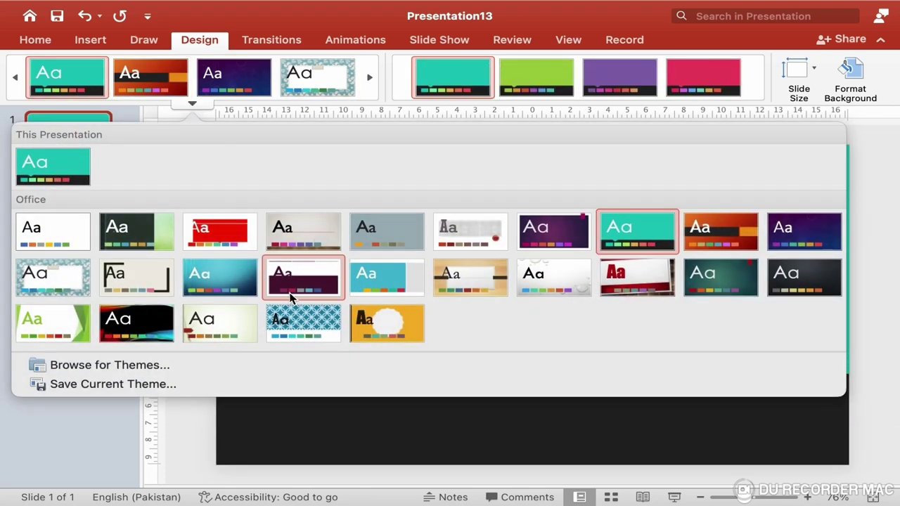
{"action": "left_click", "coordinate": [290, 296]}
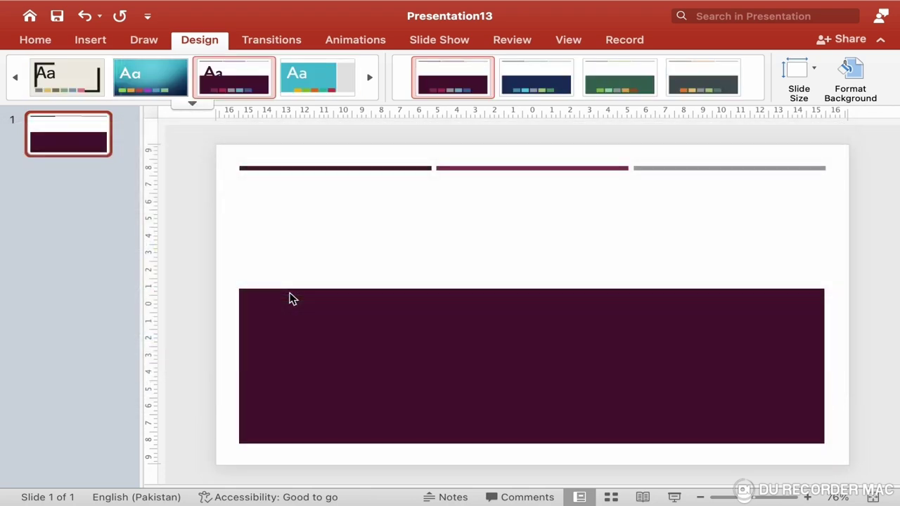
{"action": "left_click", "coordinate": [194, 103]}
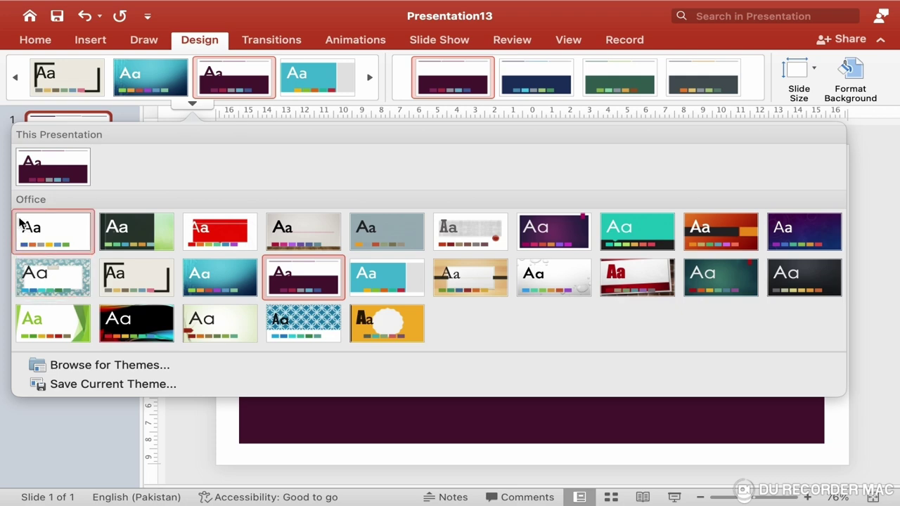
{"action": "left_click", "coordinate": [61, 239]}
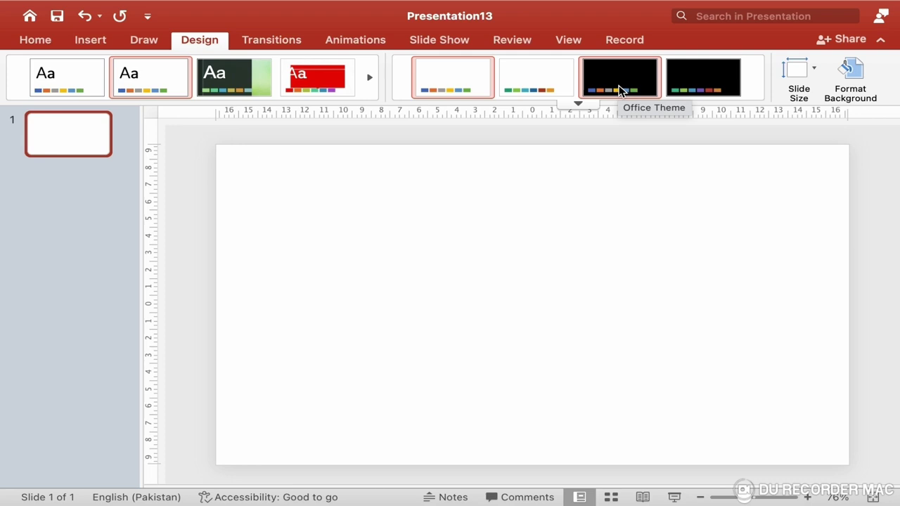
Preview the black variant, add a text box reading 'jdfkdjflkdjl', then return to the white variant.
{"action": "left_click", "coordinate": [619, 89]}
{"action": "left_click", "coordinate": [339, 233]}
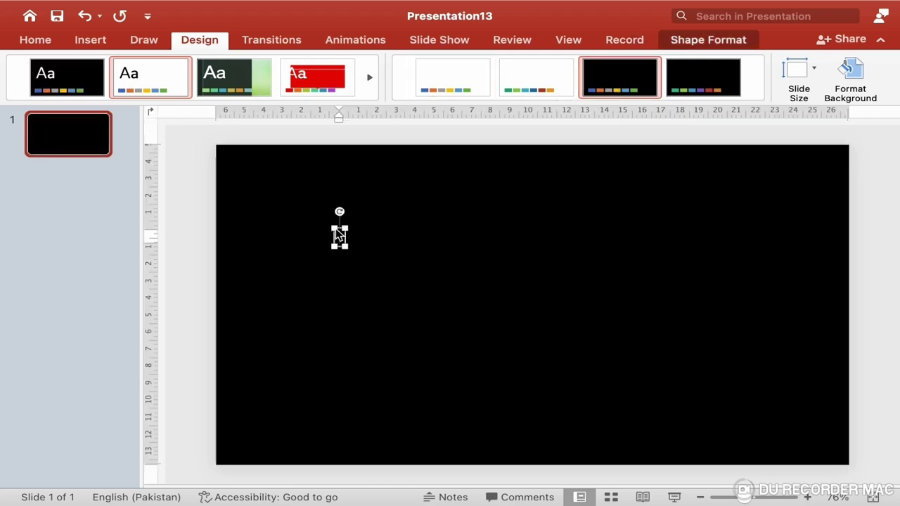
{"action": "type", "text": "jdfkdjflkdjl"}
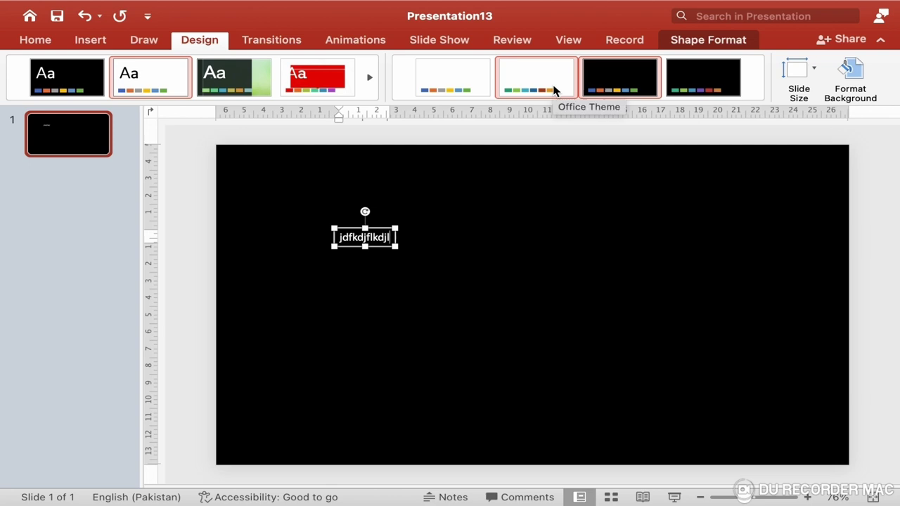
{"action": "left_click", "coordinate": [555, 90]}
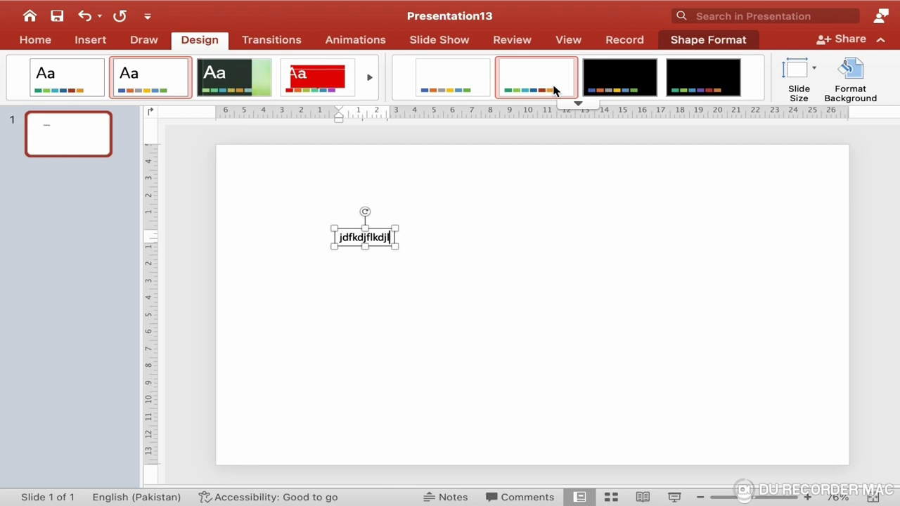
Browse the Variants colour schemes without applying one, then bring up the Slide Size options.
{"action": "left_click", "coordinate": [581, 104]}
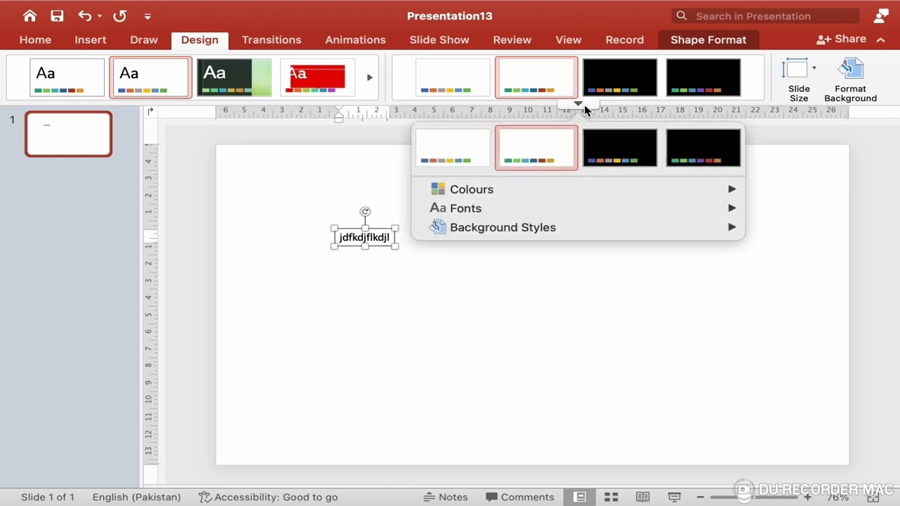
{"action": "mouse_move", "coordinate": [517, 205]}
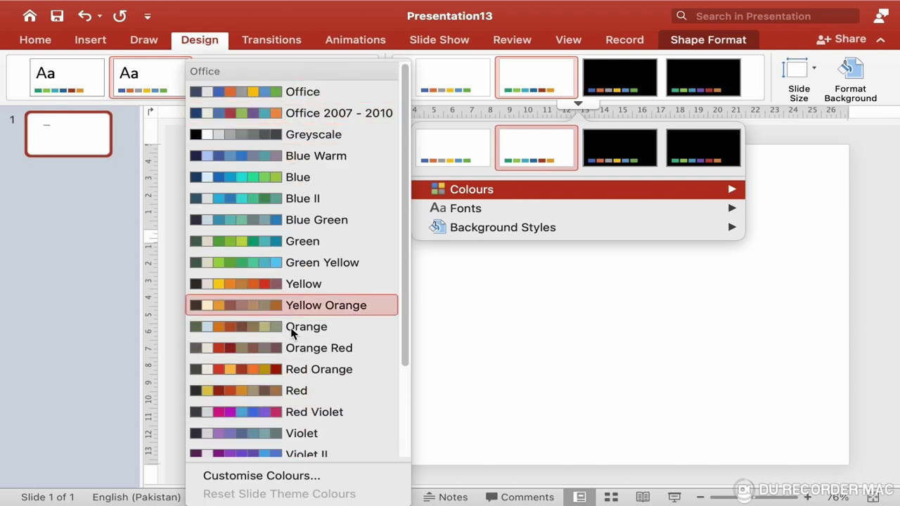
{"action": "left_click", "coordinate": [353, 25]}
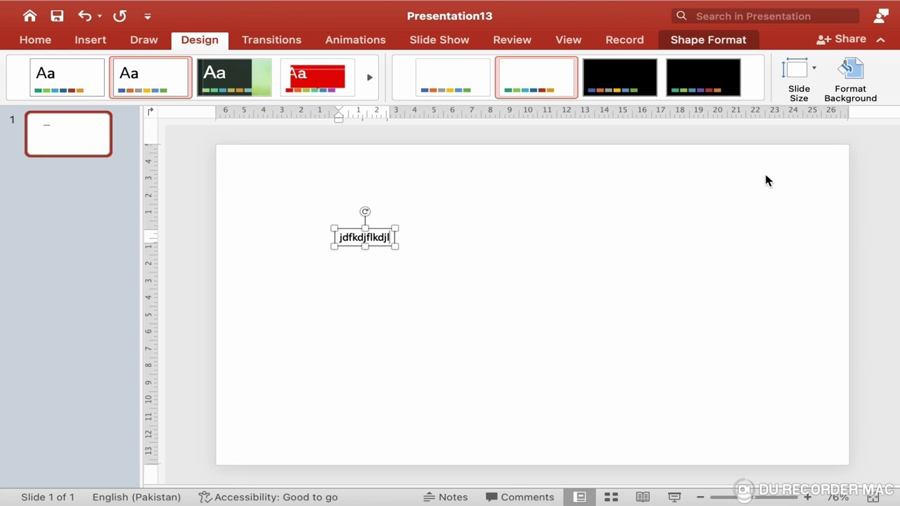
{"action": "left_click", "coordinate": [815, 75]}
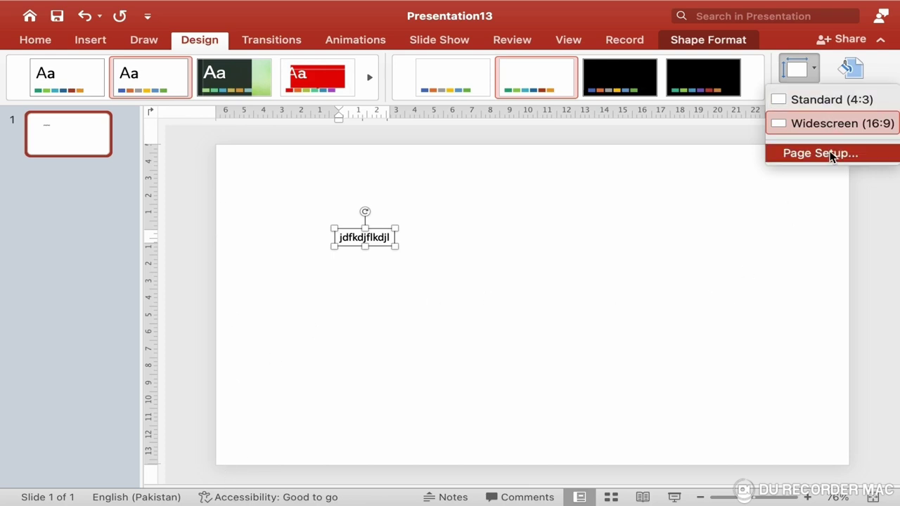
Switch the slide to scaled 4:3, back to widescreen, then open Page Setup showing 33.87 × 19.05 cm.
{"action": "left_click", "coordinate": [843, 109]}
{"action": "left_click", "coordinate": [532, 215]}
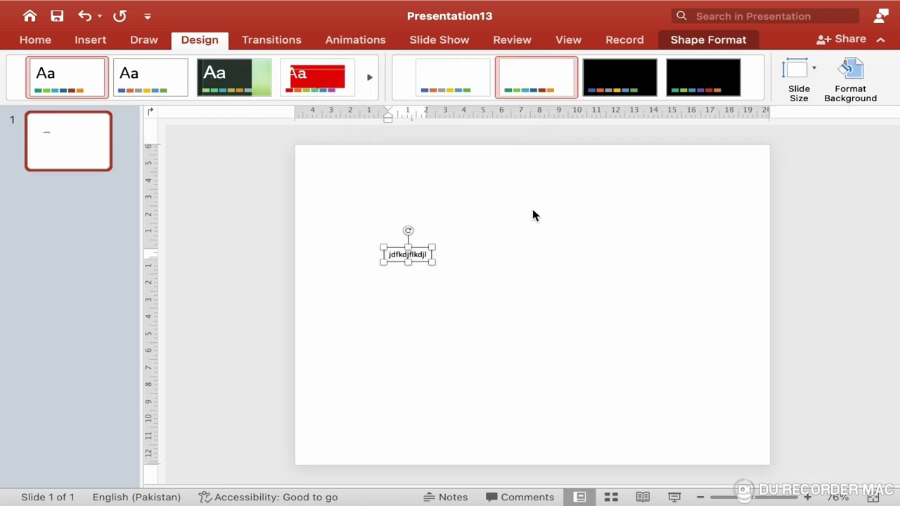
{"action": "left_click", "coordinate": [812, 77]}
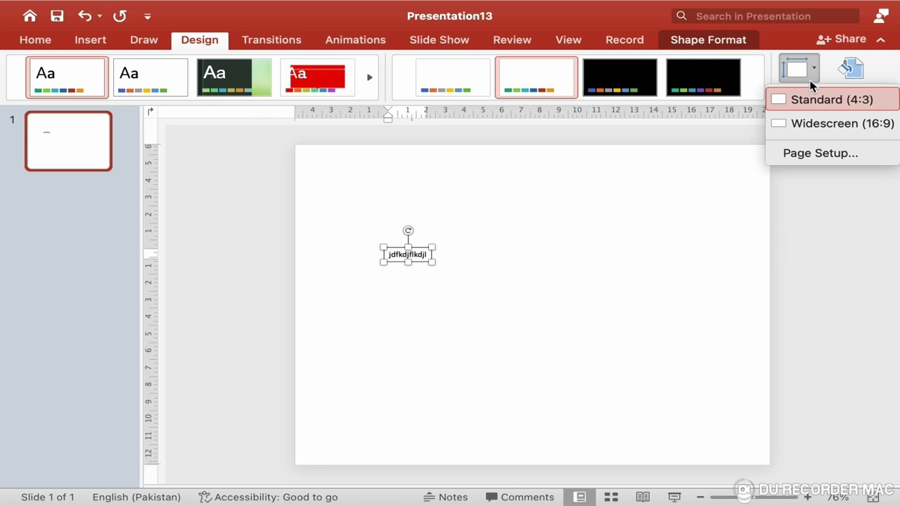
{"action": "left_click", "coordinate": [827, 124]}
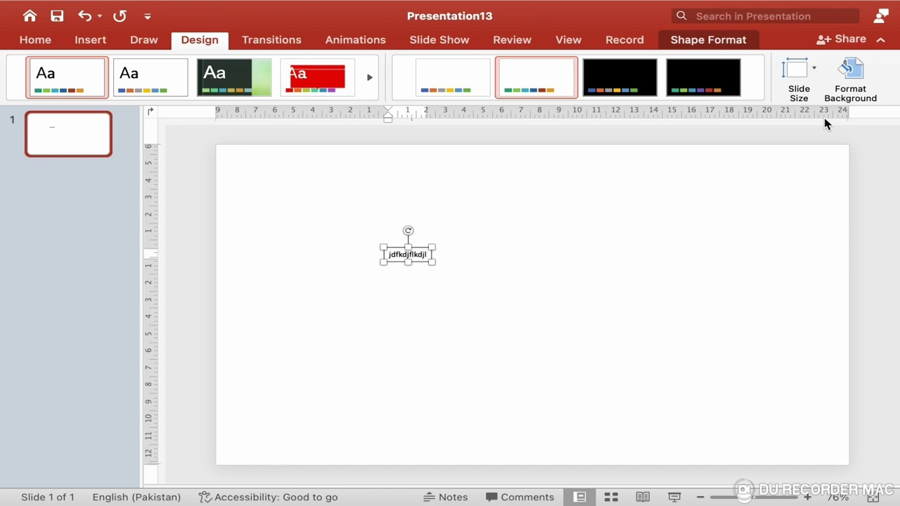
{"action": "left_click", "coordinate": [801, 89]}
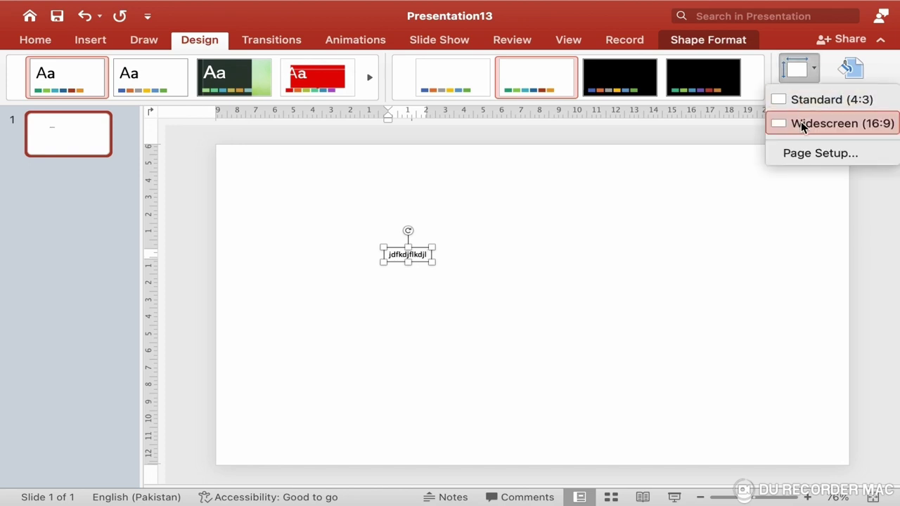
{"action": "left_click", "coordinate": [815, 153]}
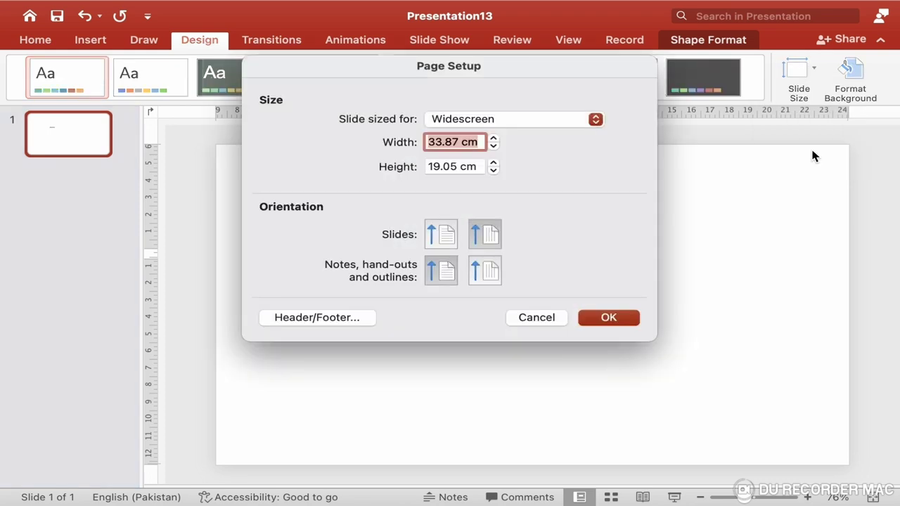
Set a custom 30 cm slide width in Page Setup and scale the content to fit.
{"action": "left_click", "coordinate": [494, 139]}
{"action": "left_click", "coordinate": [493, 139]}
{"action": "left_click", "coordinate": [494, 146]}
{"action": "left_click", "coordinate": [494, 146]}
{"action": "left_click", "coordinate": [495, 163]}
{"action": "left_click", "coordinate": [495, 163]}
{"action": "left_click", "coordinate": [494, 163]}
{"action": "left_click", "coordinate": [495, 163]}
{"action": "left_click", "coordinate": [495, 171]}
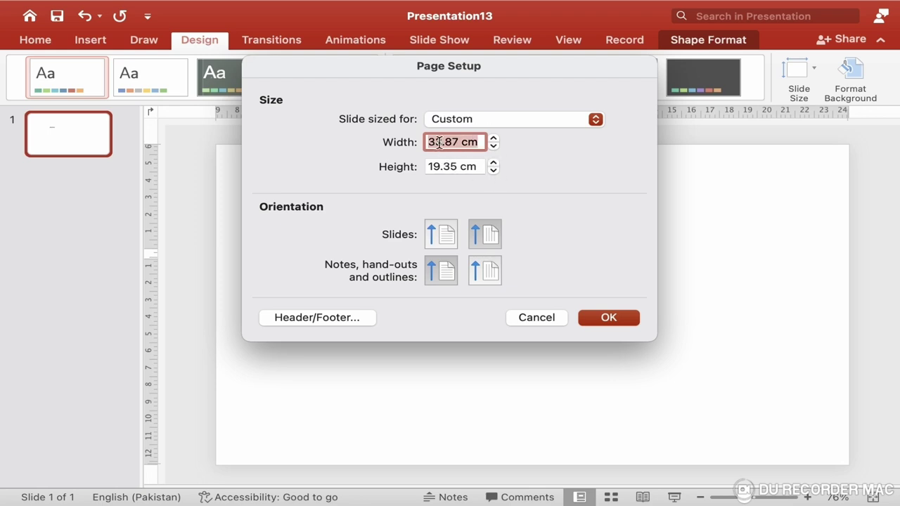
{"action": "type", "text": "30"}
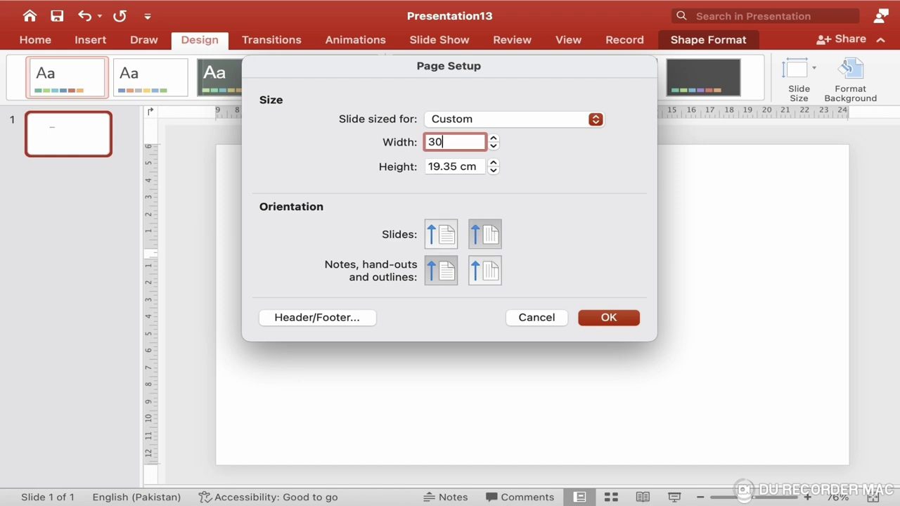
{"action": "key", "text": "Return"}
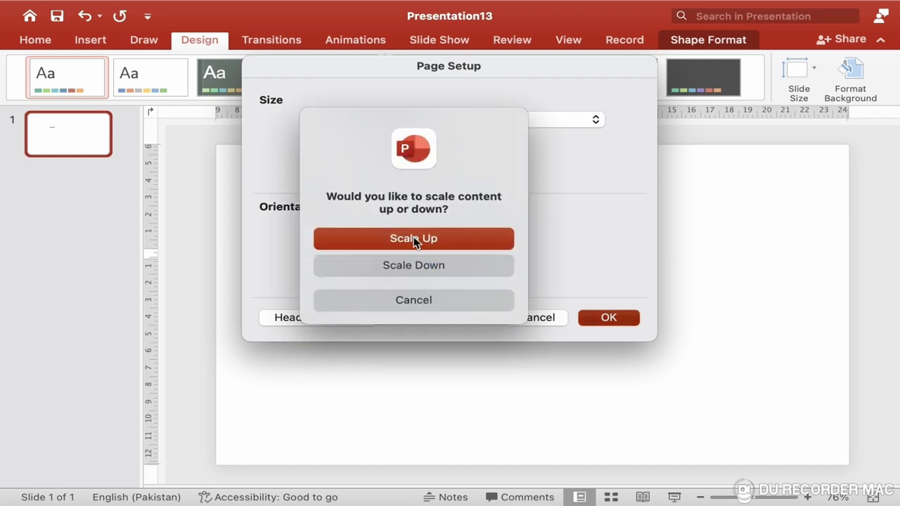
{"action": "left_click", "coordinate": [414, 238]}
Resize the slide to 30 by 20 cm in landscape, scaling the content up.
{"action": "left_click", "coordinate": [816, 90]}
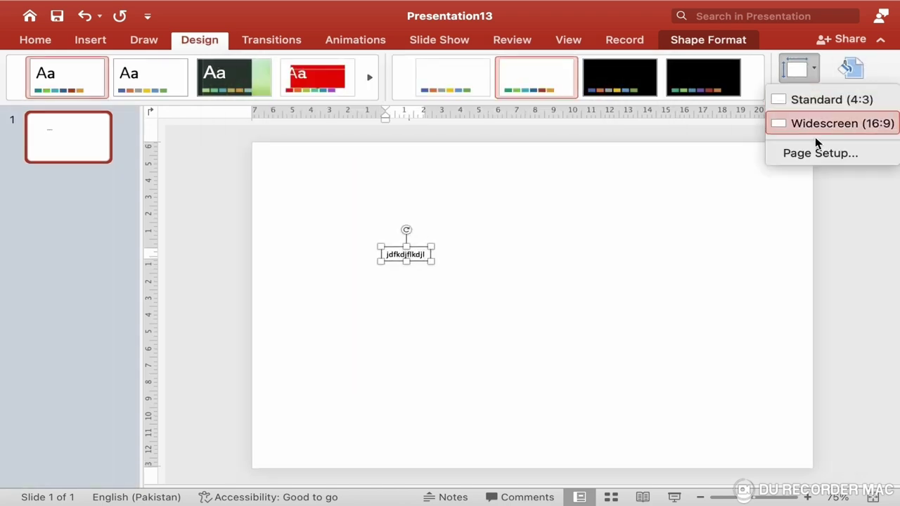
{"action": "left_click", "coordinate": [820, 153]}
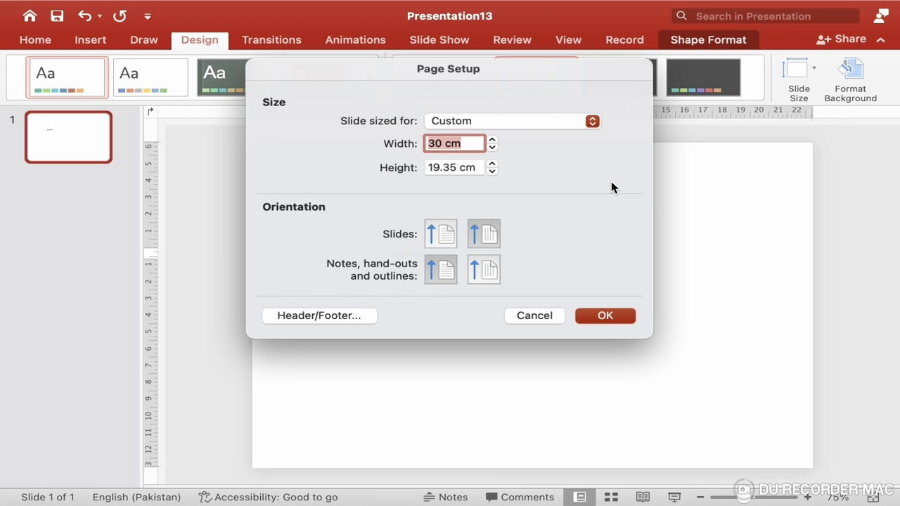
{"action": "double_click", "coordinate": [447, 167]}
{"action": "type", "text": "20"}
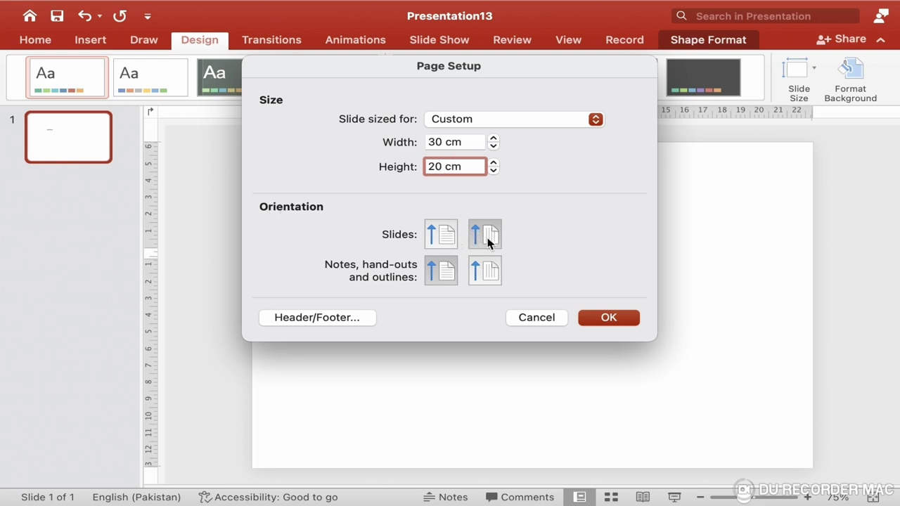
{"action": "left_click", "coordinate": [446, 237]}
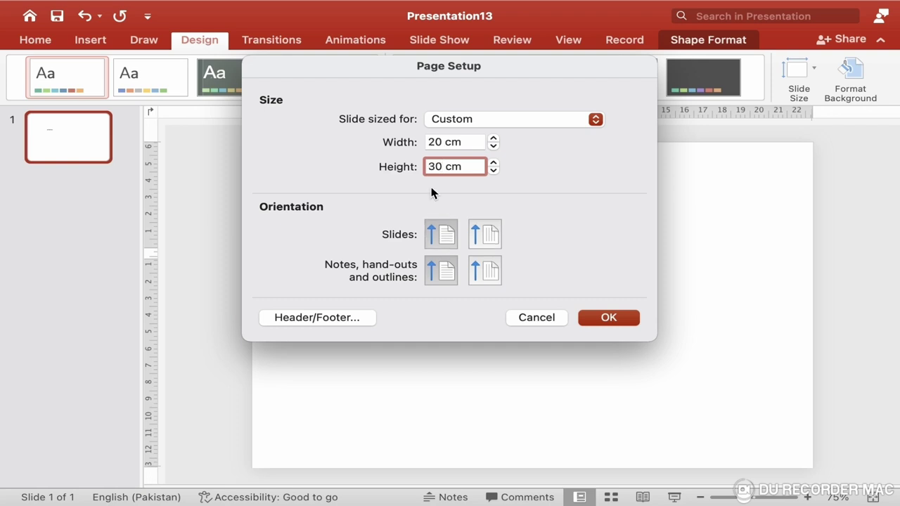
{"action": "left_click", "coordinate": [493, 236]}
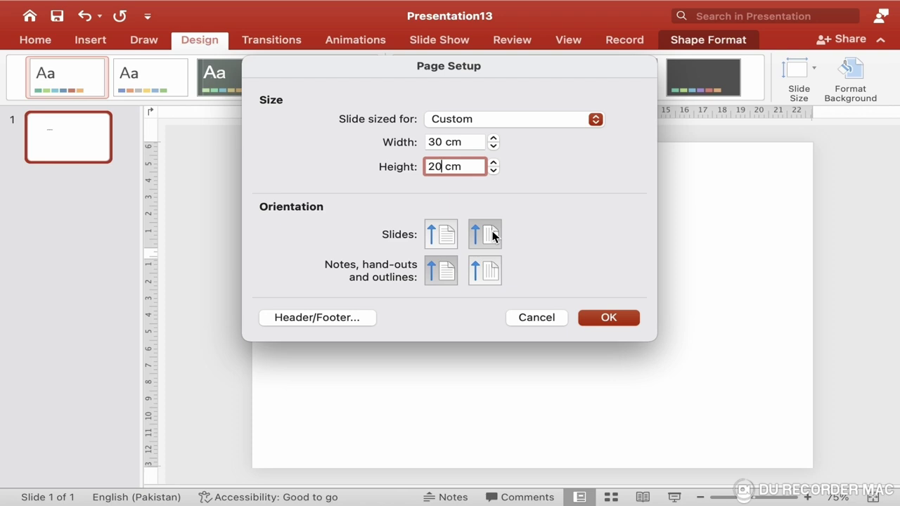
{"action": "left_click", "coordinate": [610, 318]}
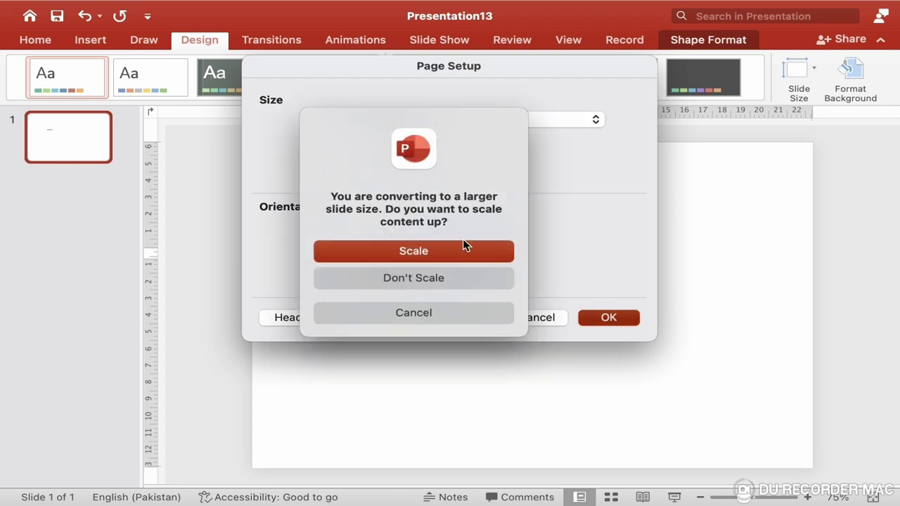
{"action": "left_click", "coordinate": [463, 251]}
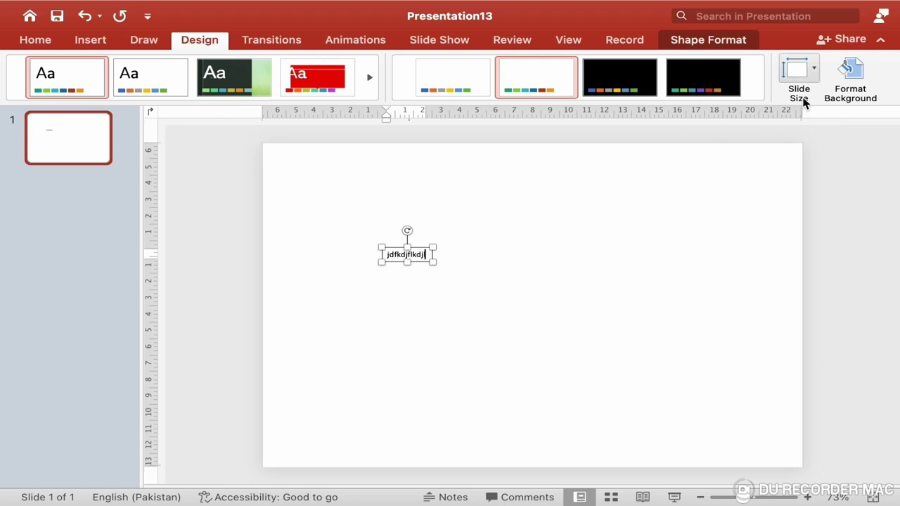
Switch the slide back to Widescreen (16:9), scaling the content to fit.
{"action": "left_click", "coordinate": [805, 102]}
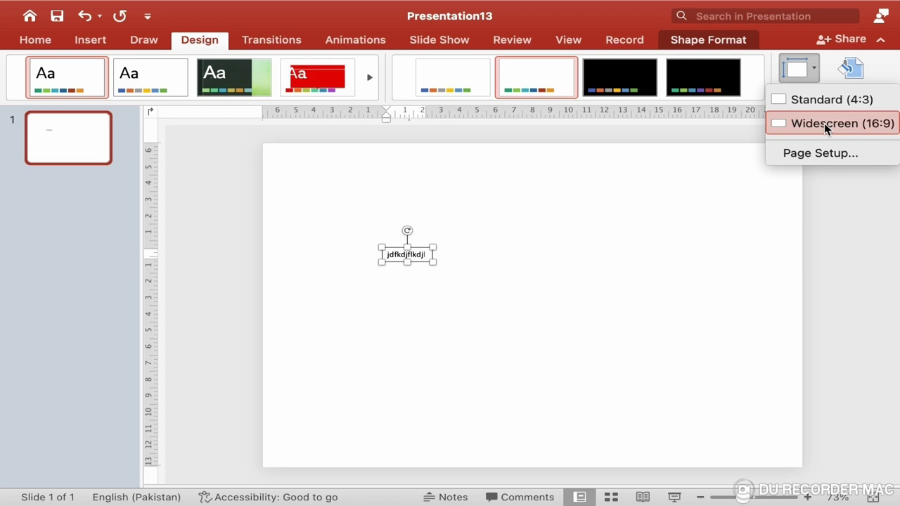
{"action": "left_click", "coordinate": [824, 123]}
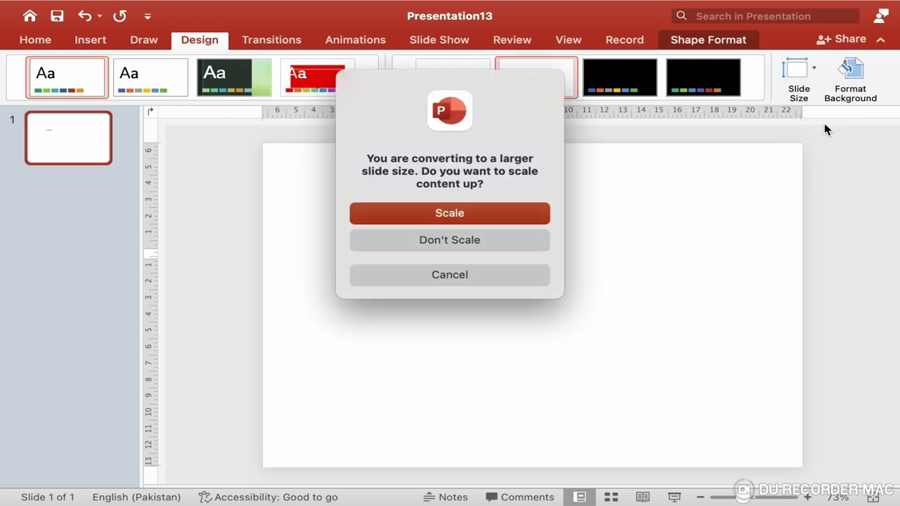
{"action": "left_click", "coordinate": [521, 218]}
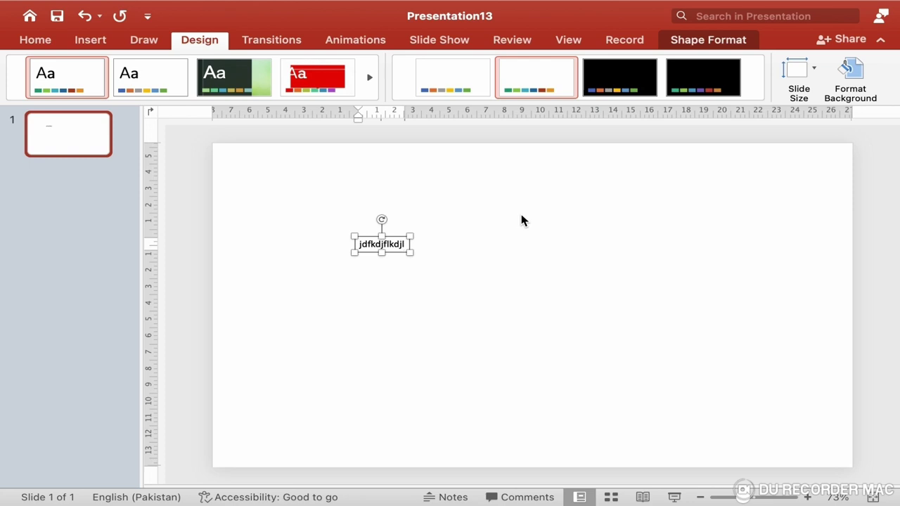
Fill the slide background with solid dark red, after briefly trying dark green.
{"action": "left_click", "coordinate": [850, 97]}
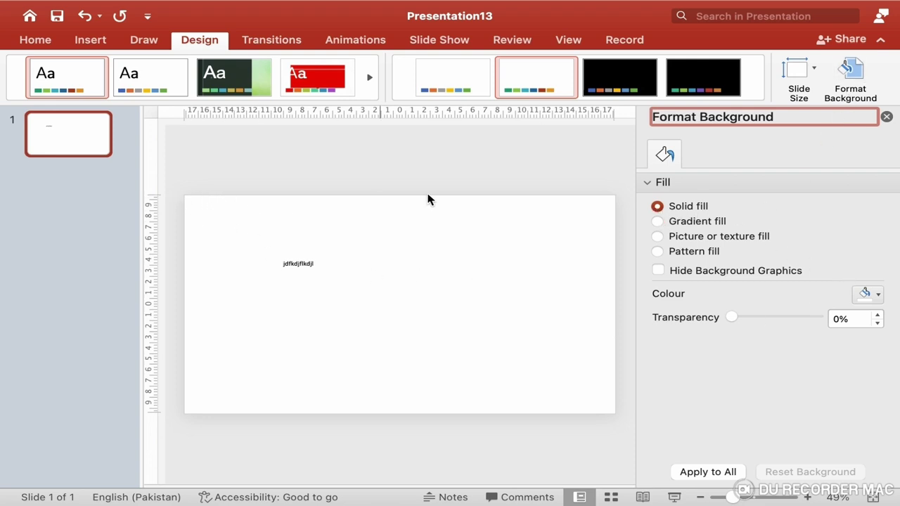
{"action": "left_click", "coordinate": [878, 298]}
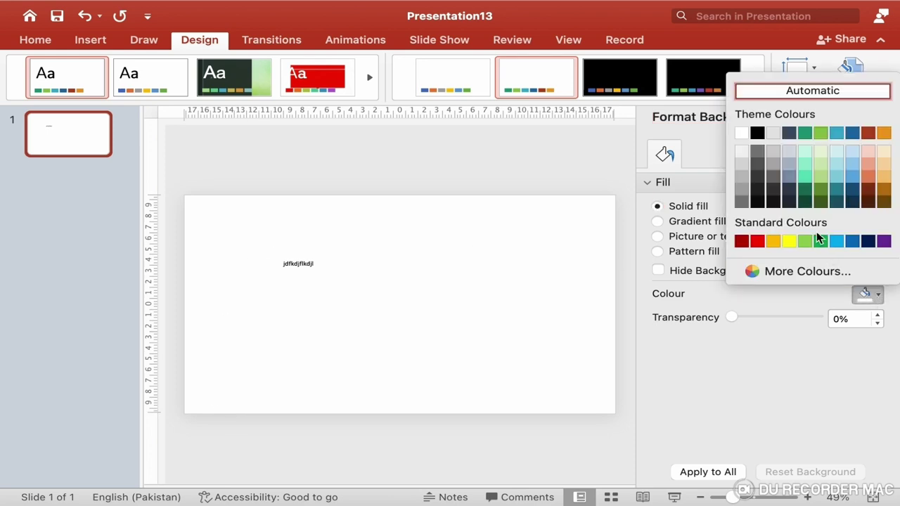
{"action": "left_click", "coordinate": [805, 190]}
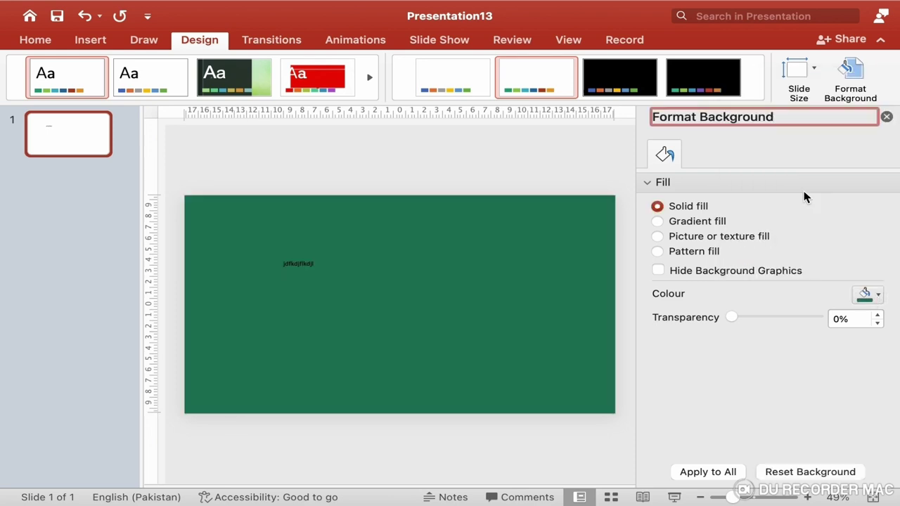
{"action": "left_click", "coordinate": [870, 294]}
{"action": "left_click", "coordinate": [739, 242]}
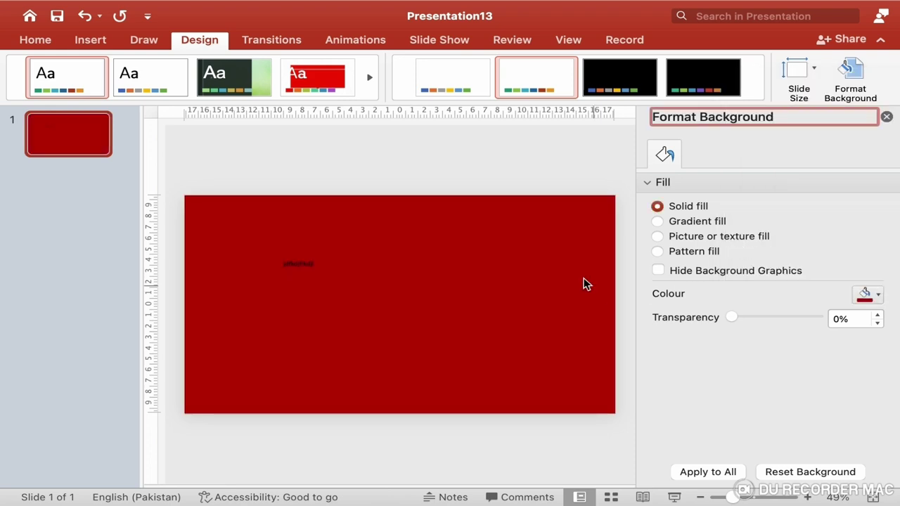
Switch the background to a gradient fill and make its first stop green.
{"action": "left_click", "coordinate": [662, 221]}
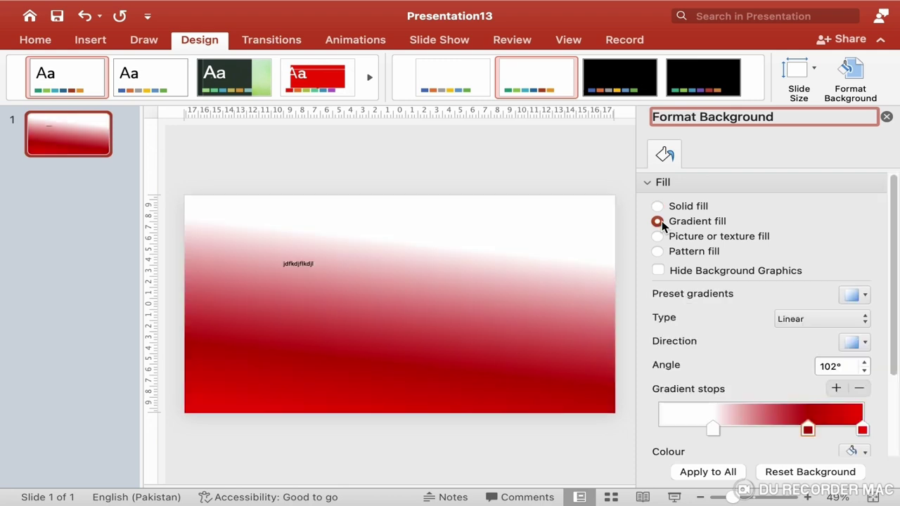
{"action": "scroll", "coordinate": [758, 345], "scroll_direction": "down", "scroll_amount": 5}
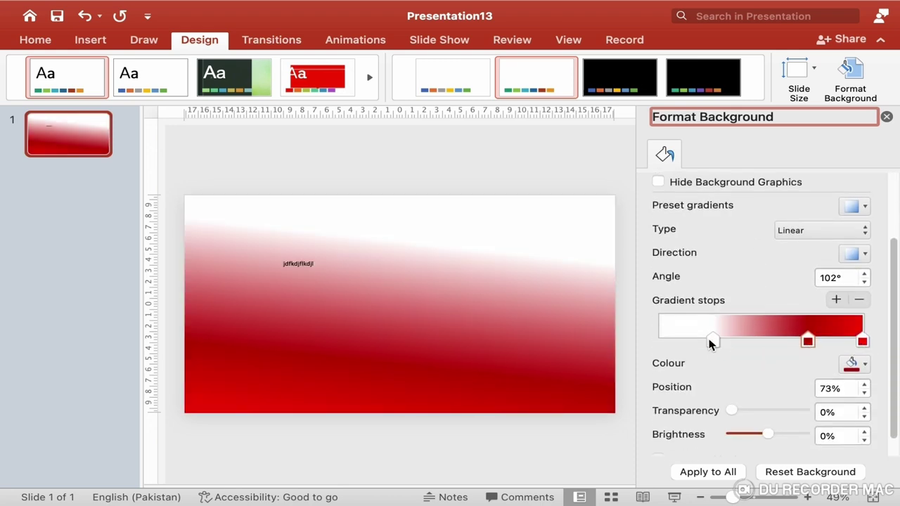
{"action": "mouse_move", "coordinate": [711, 344]}
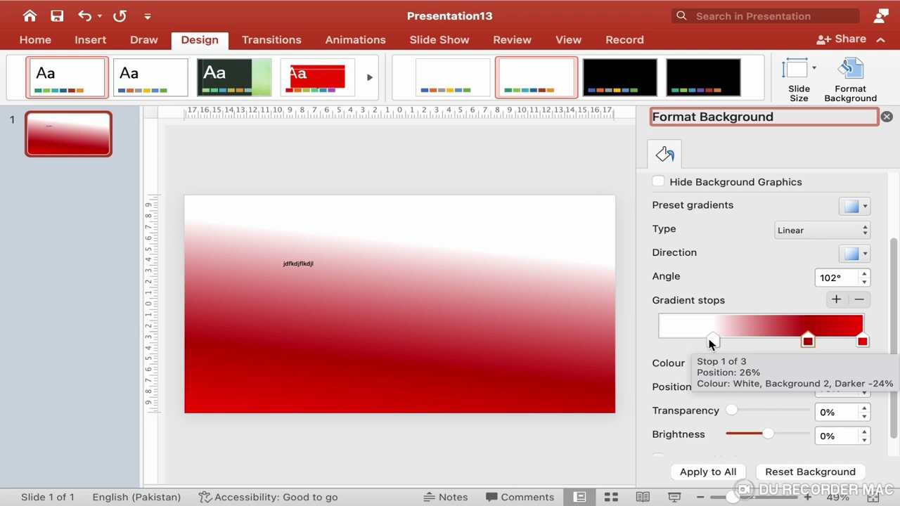
{"action": "left_click", "coordinate": [716, 338]}
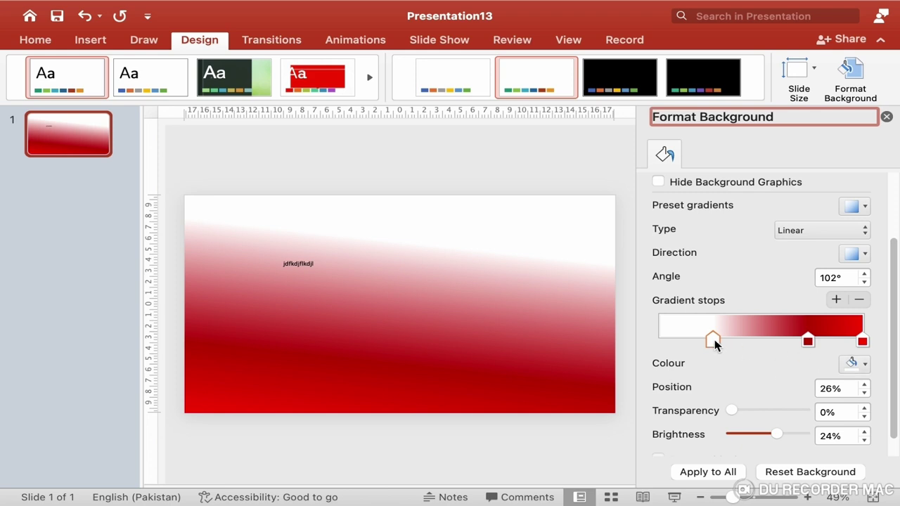
{"action": "left_click", "coordinate": [862, 364]}
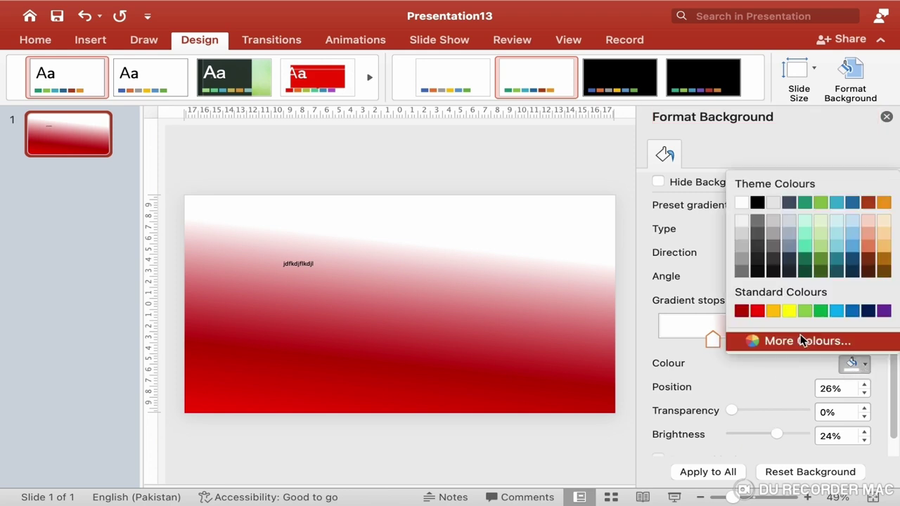
{"action": "left_click", "coordinate": [821, 262]}
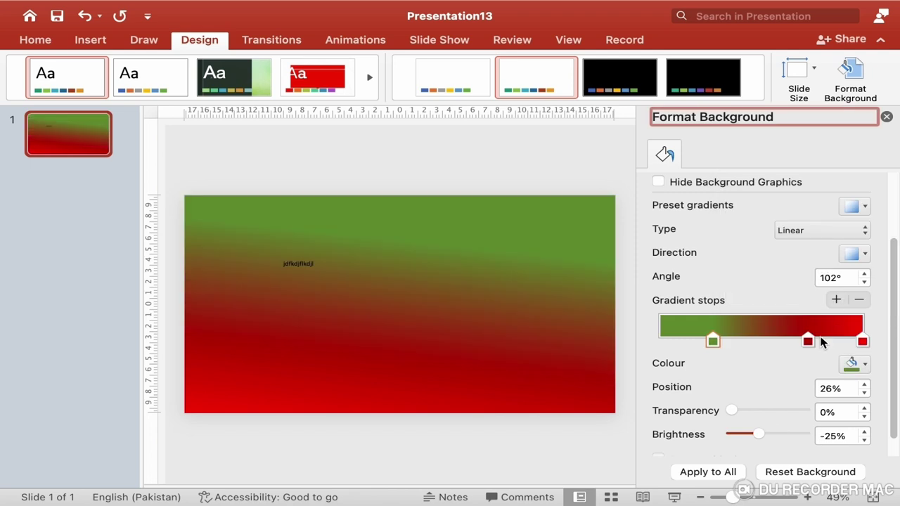
Rearrange the gradient stops, adding one at 38% and removing the extra brown stop.
{"action": "left_click", "coordinate": [808, 342]}
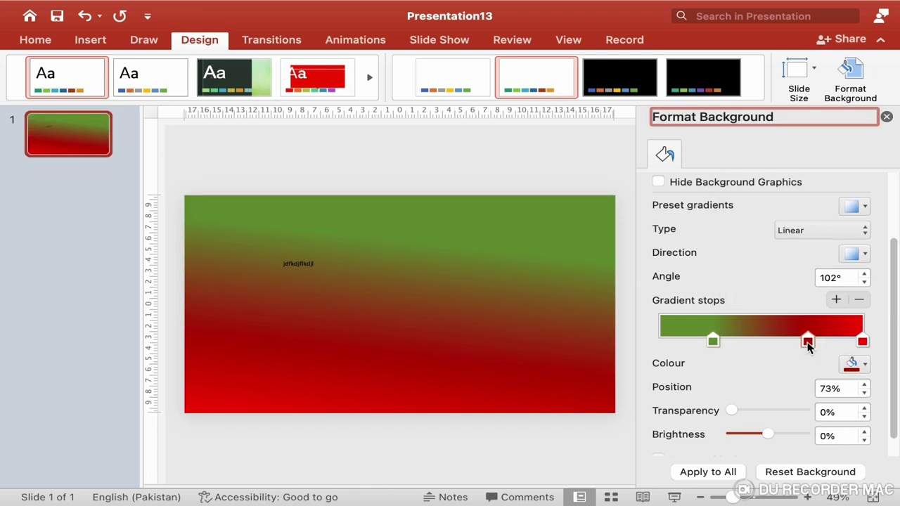
{"action": "left_click", "coordinate": [864, 369]}
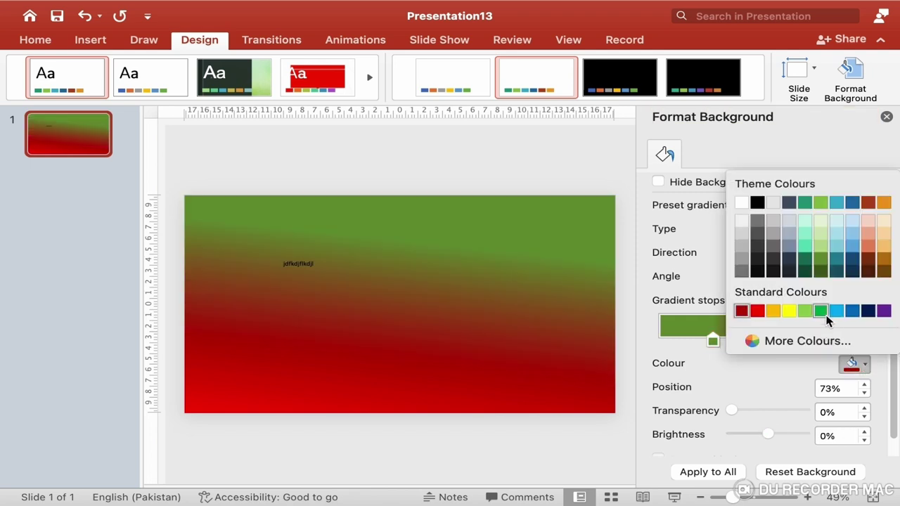
{"action": "left_click", "coordinate": [774, 383]}
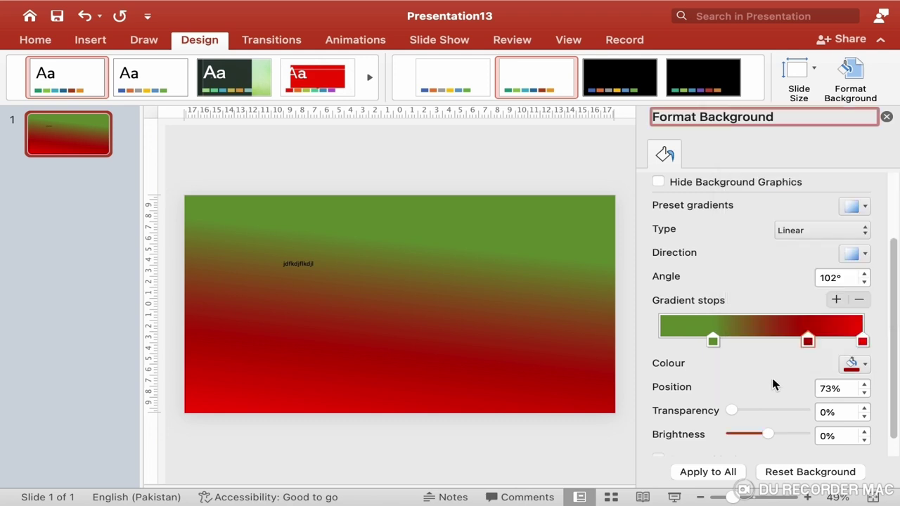
{"action": "left_click", "coordinate": [863, 342]}
{"action": "mouse_move", "coordinate": [714, 344]}
{"action": "left_mouse_down"}
{"action": "mouse_move", "coordinate": [751, 348]}
{"action": "mouse_move", "coordinate": [685, 345]}
{"action": "mouse_move", "coordinate": [735, 348]}
{"action": "mouse_move", "coordinate": [691, 356]}
{"action": "mouse_move", "coordinate": [688, 342]}
{"action": "left_mouse_up"}
{"action": "mouse_move", "coordinate": [809, 342]}
{"action": "left_mouse_down"}
{"action": "mouse_move", "coordinate": [759, 345]}
{"action": "mouse_move", "coordinate": [793, 348]}
{"action": "left_mouse_up"}
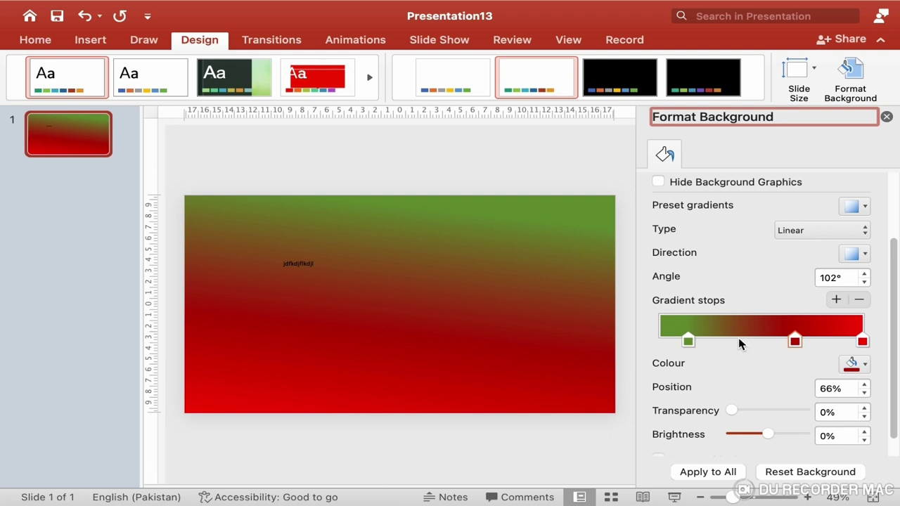
{"action": "left_click", "coordinate": [737, 341]}
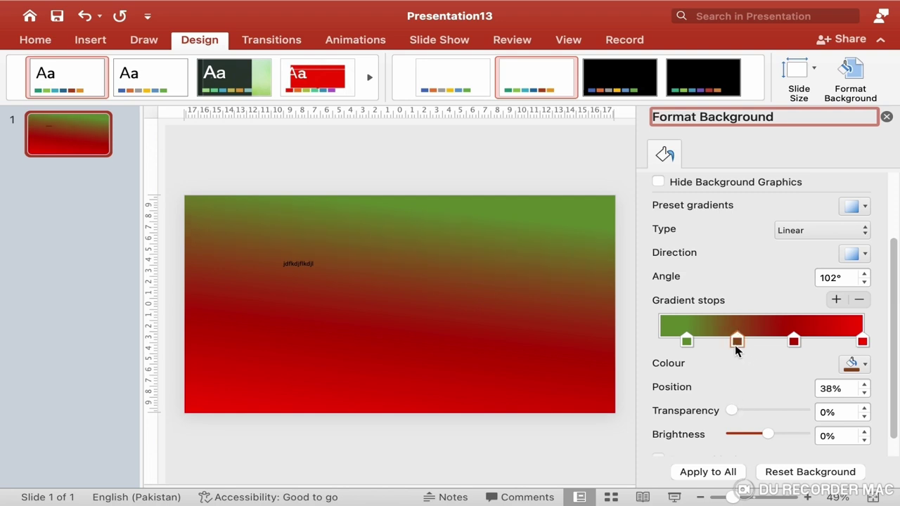
{"action": "left_click_drag", "start_coordinate": [736, 343], "coordinate": [737, 411]}
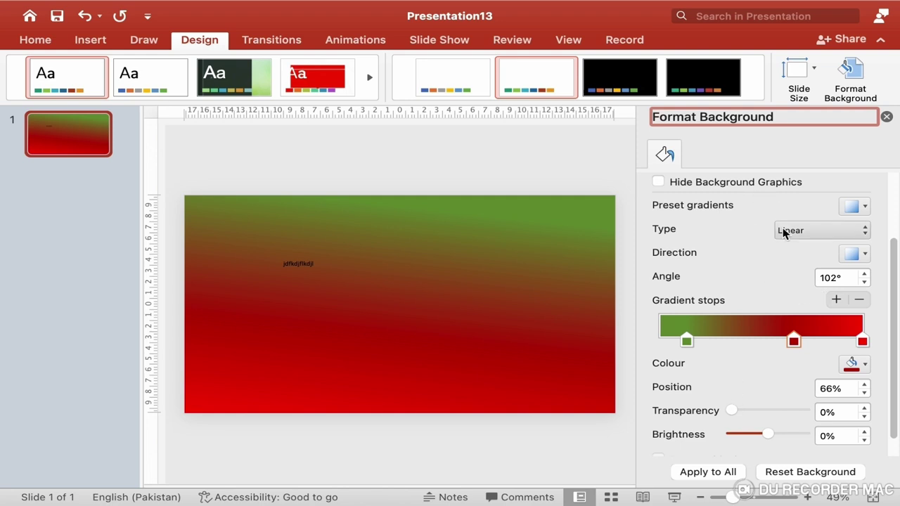
{"action": "scroll", "coordinate": [755, 298], "scroll_direction": "up", "scroll_amount": 3}
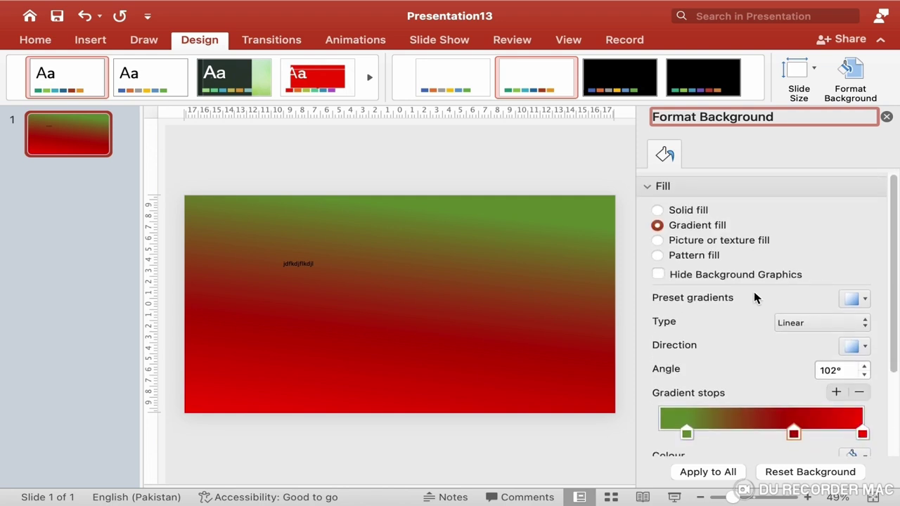
Fill the background with the Children picture at 17% transparency.
{"action": "left_click", "coordinate": [658, 237]}
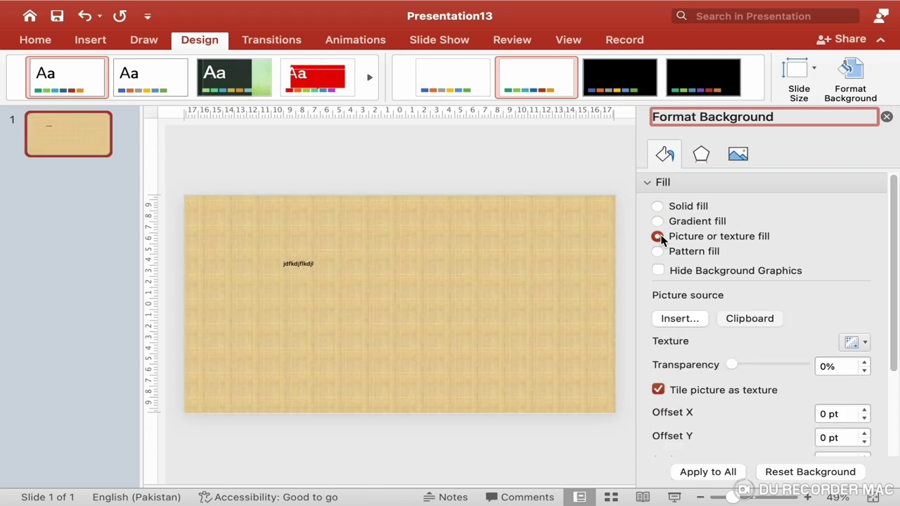
{"action": "left_click", "coordinate": [694, 325]}
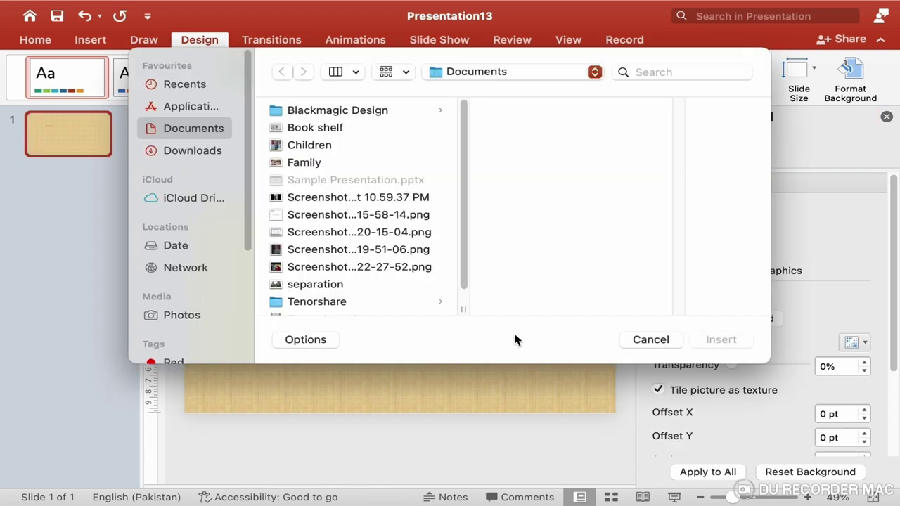
{"action": "scroll", "coordinate": [321, 260], "scroll_direction": "down", "scroll_amount": 2}
{"action": "scroll", "coordinate": [322, 261], "scroll_direction": "up", "scroll_amount": 2}
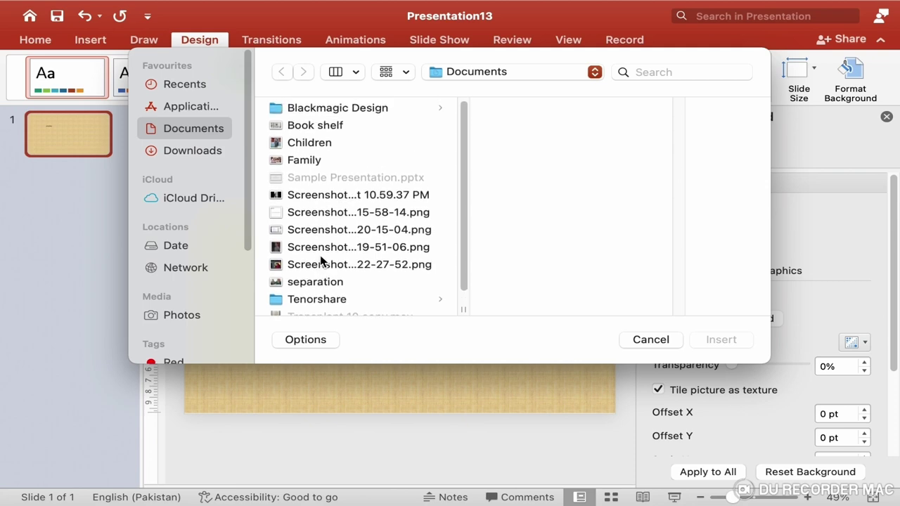
{"action": "left_click", "coordinate": [314, 146]}
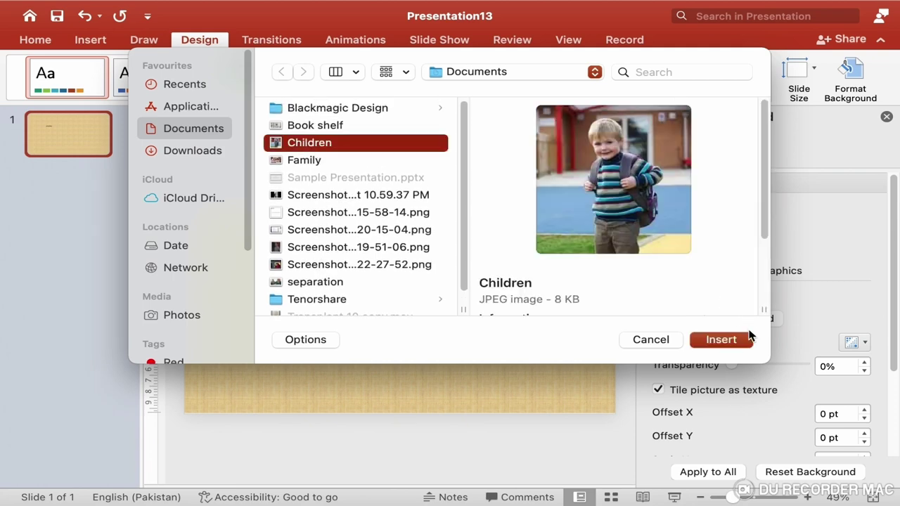
{"action": "left_click", "coordinate": [721, 340]}
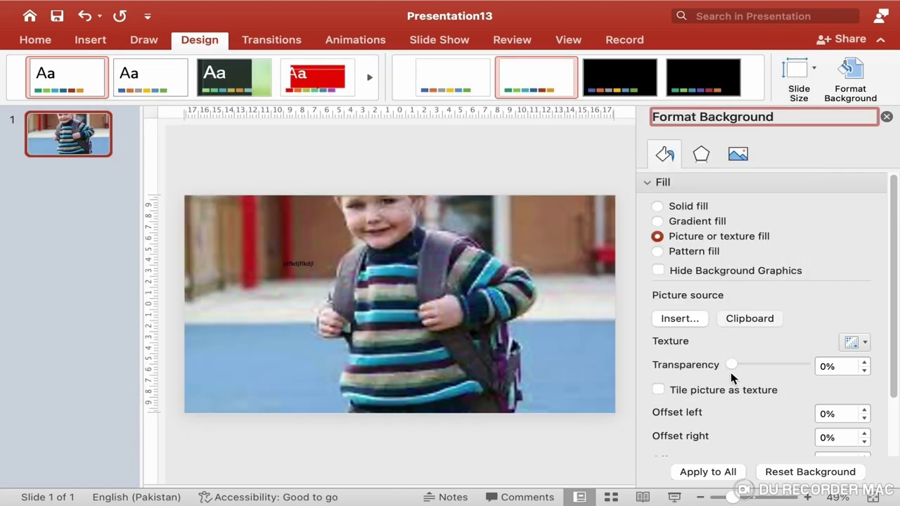
{"action": "mouse_move", "coordinate": [733, 367]}
{"action": "left_mouse_down"}
{"action": "mouse_move", "coordinate": [788, 377]}
{"action": "mouse_move", "coordinate": [746, 381]}
{"action": "left_mouse_up"}
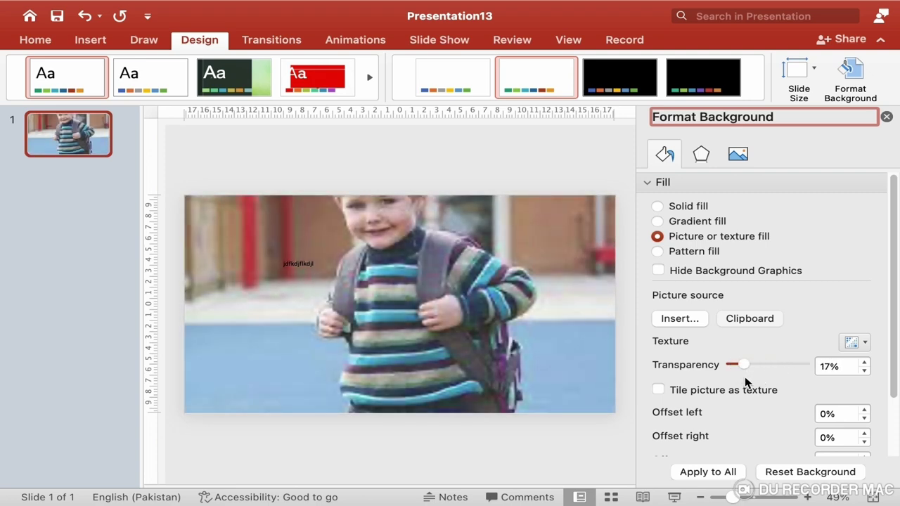
Apply the dense dotted pattern fill and set its foreground colour to purple.
{"action": "left_click", "coordinate": [658, 251]}
{"action": "scroll", "coordinate": [788, 377], "scroll_direction": "down", "scroll_amount": 2}
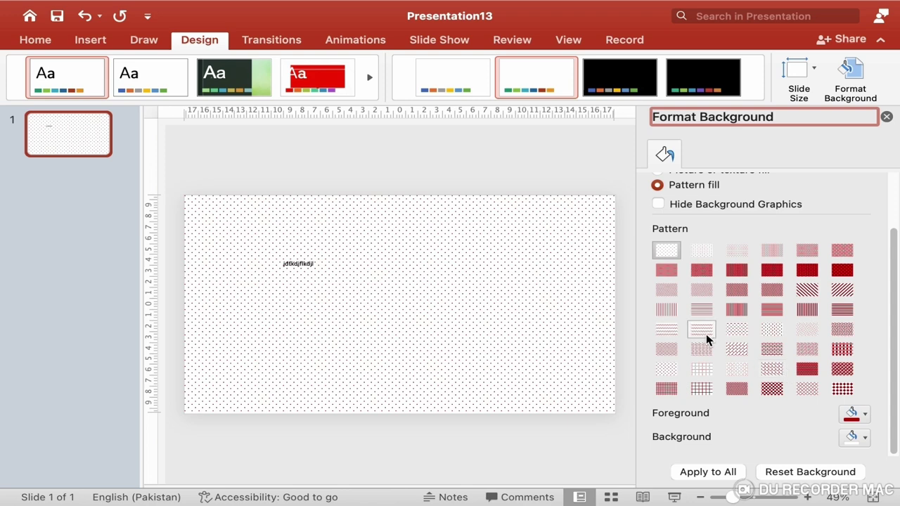
{"action": "left_click", "coordinate": [843, 271]}
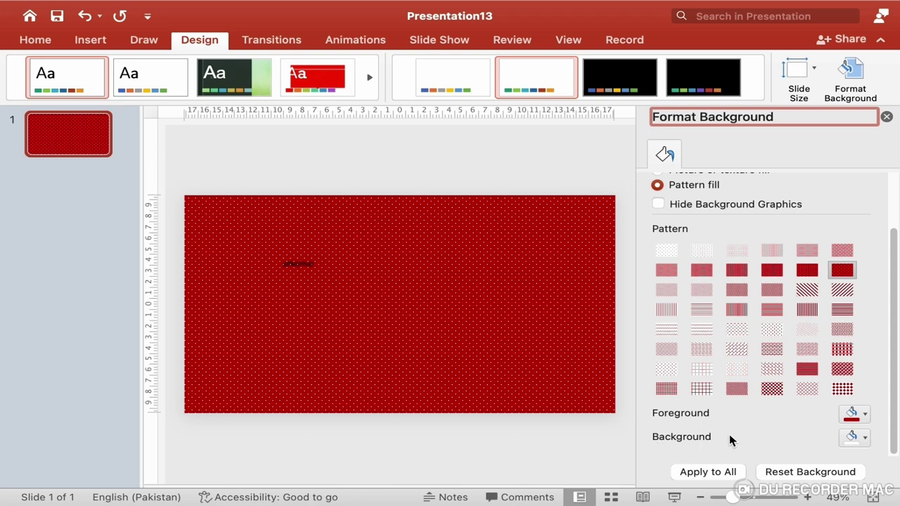
{"action": "left_click", "coordinate": [865, 416]}
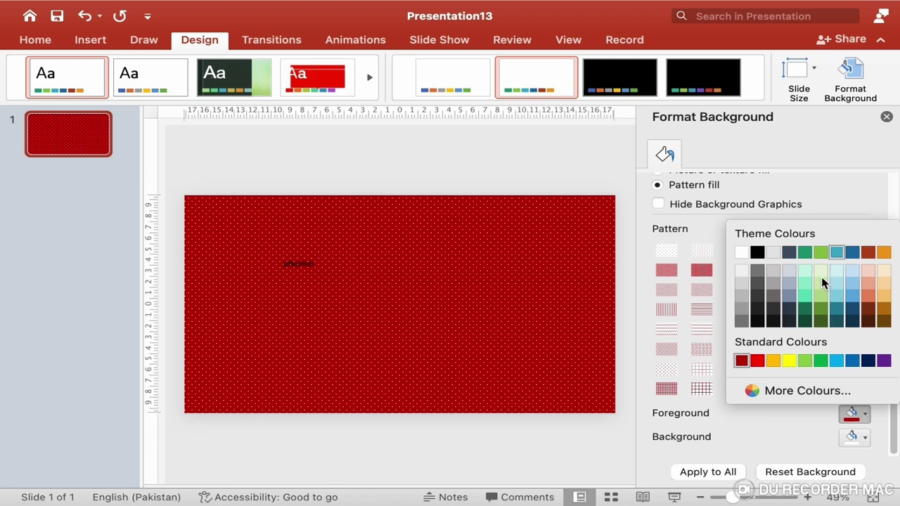
{"action": "left_click", "coordinate": [788, 361]}
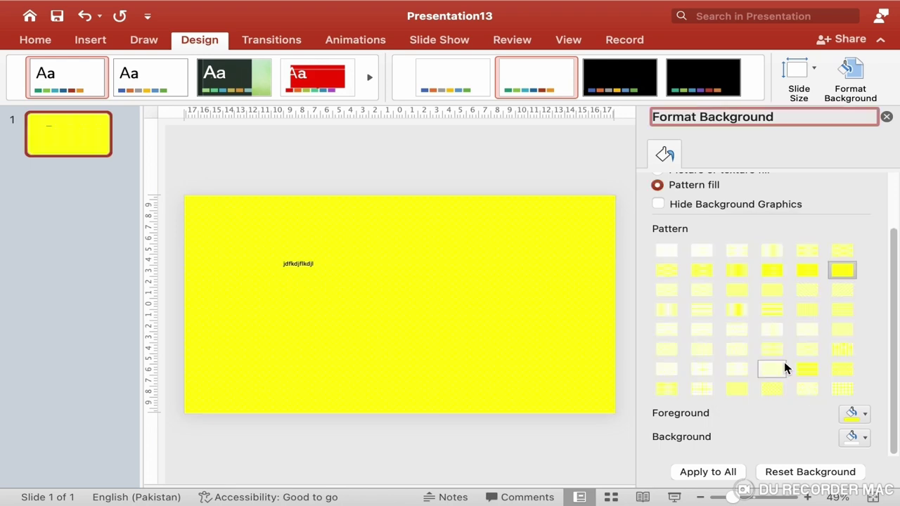
{"action": "left_click", "coordinate": [865, 416]}
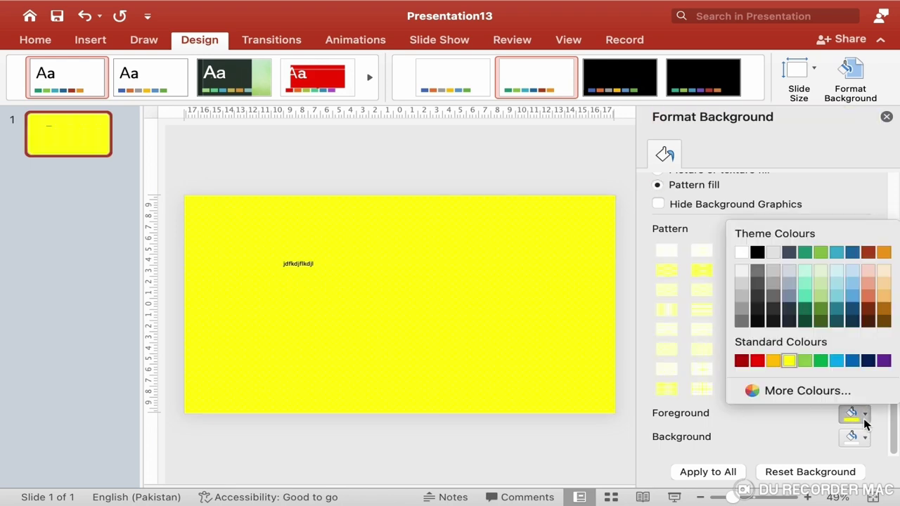
{"action": "left_click", "coordinate": [885, 360]}
Set the pattern's background colour to yellow, after briefly trying dark red.
{"action": "left_click", "coordinate": [865, 439]}
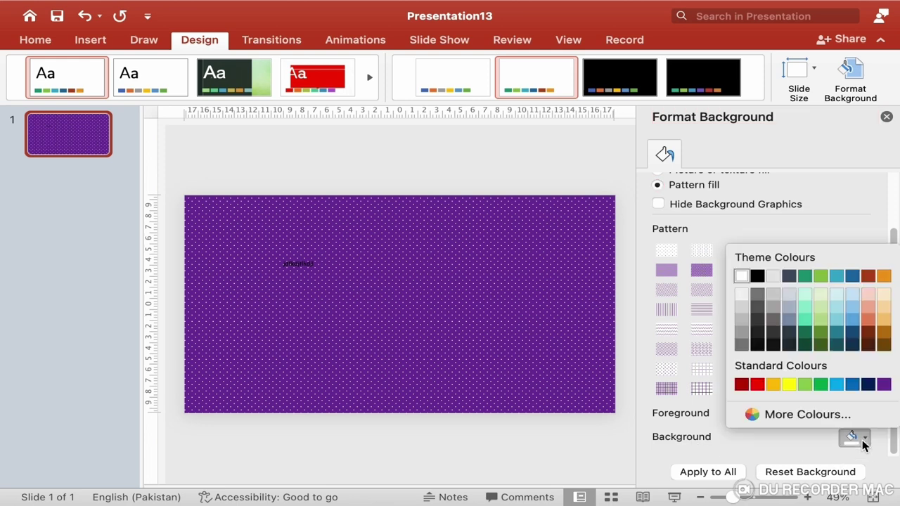
{"action": "left_click", "coordinate": [743, 389]}
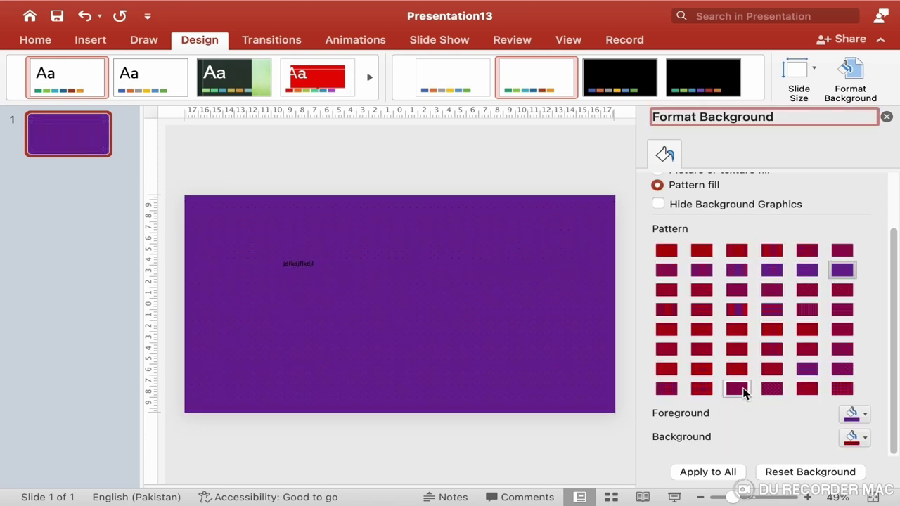
{"action": "left_click", "coordinate": [856, 436]}
{"action": "left_click", "coordinate": [787, 389]}
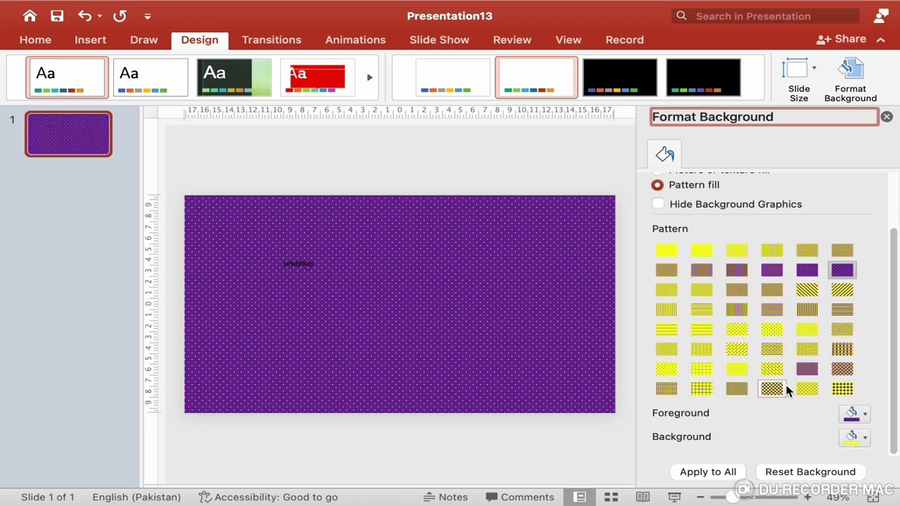
{"action": "scroll", "coordinate": [738, 429], "scroll_direction": "up", "scroll_amount": 4}
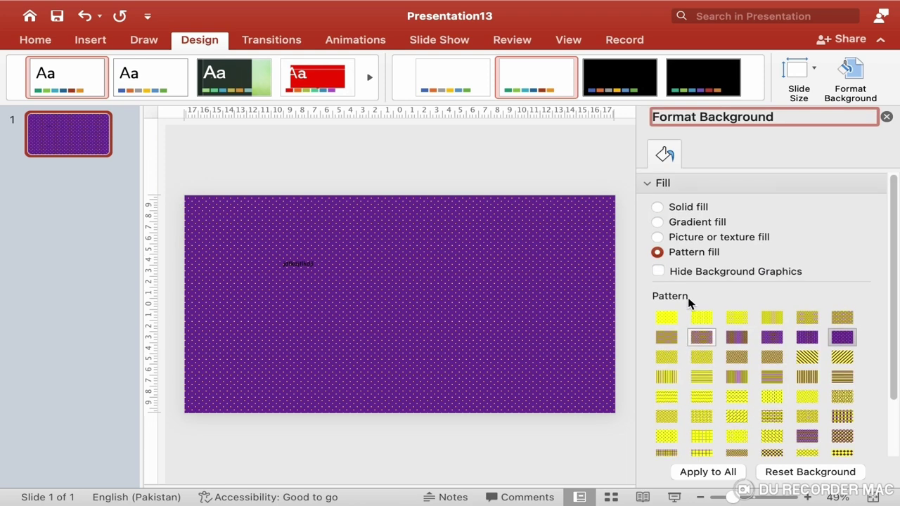
{"action": "scroll", "coordinate": [737, 351], "scroll_direction": "down", "scroll_amount": 2}
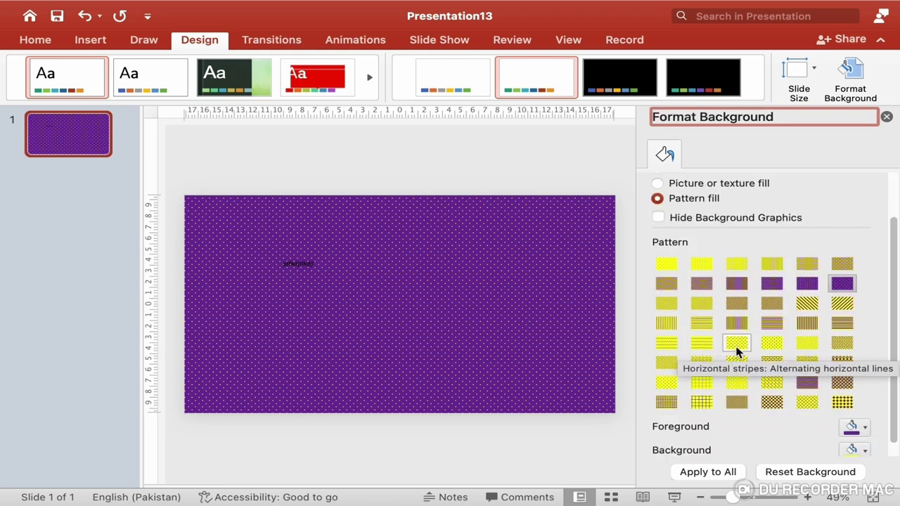
{"action": "scroll", "coordinate": [737, 350], "scroll_direction": "up", "scroll_amount": 2}
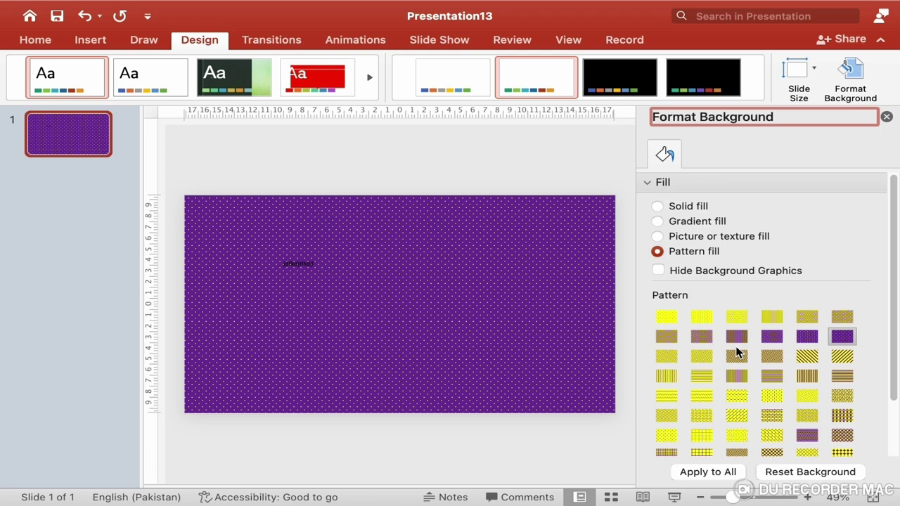
Apply a gradient with a dark green first stop to all slides and close the background pane.
{"action": "left_click", "coordinate": [658, 221]}
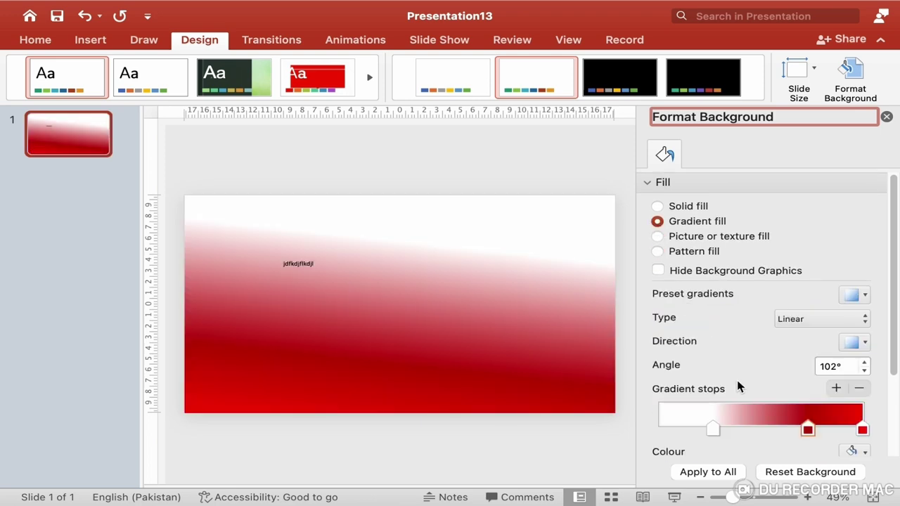
{"action": "left_click", "coordinate": [714, 428]}
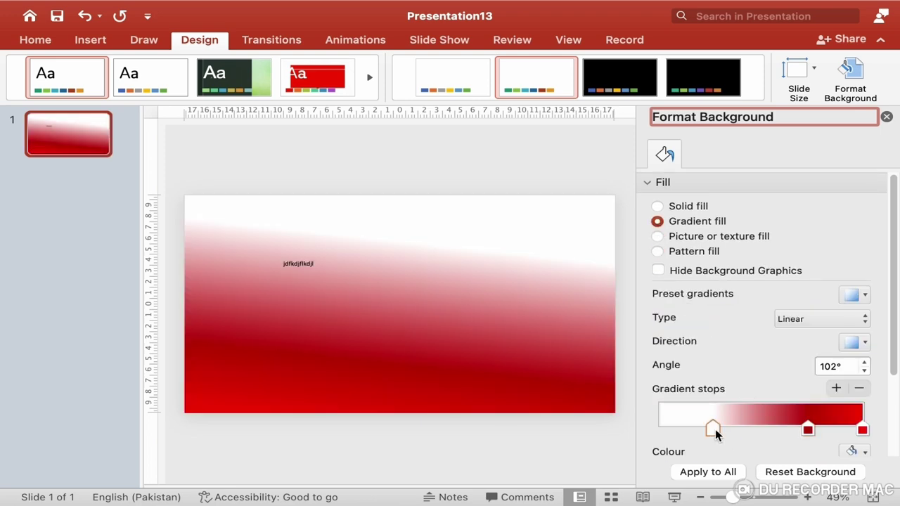
{"action": "left_click", "coordinate": [862, 450]}
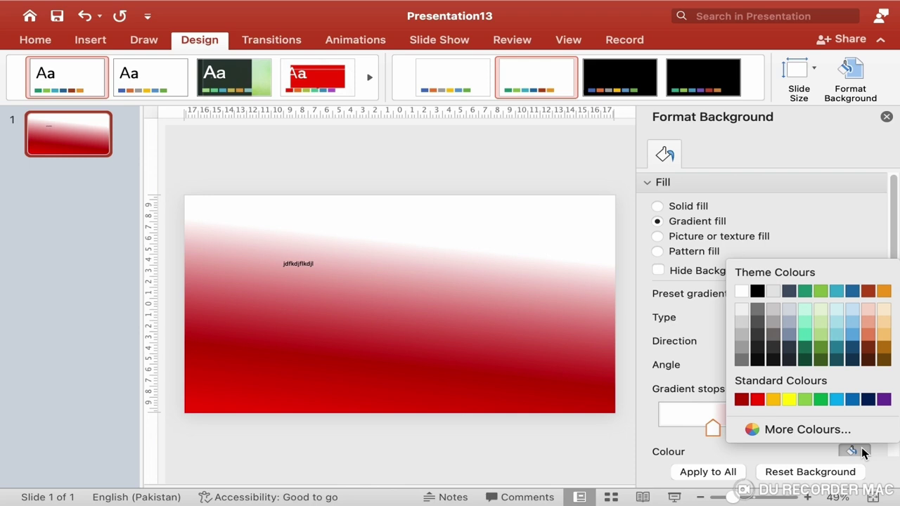
{"action": "left_click", "coordinate": [821, 359]}
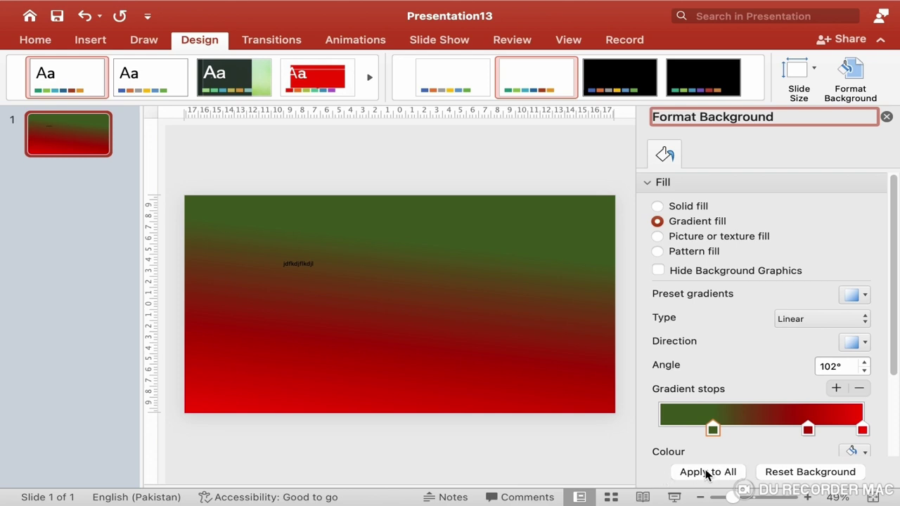
{"action": "left_click", "coordinate": [705, 473]}
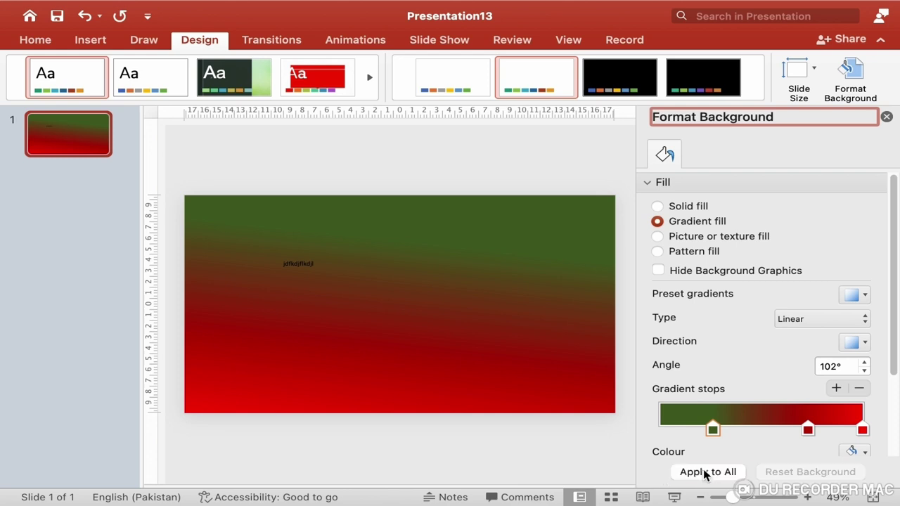
{"action": "left_click", "coordinate": [887, 116]}
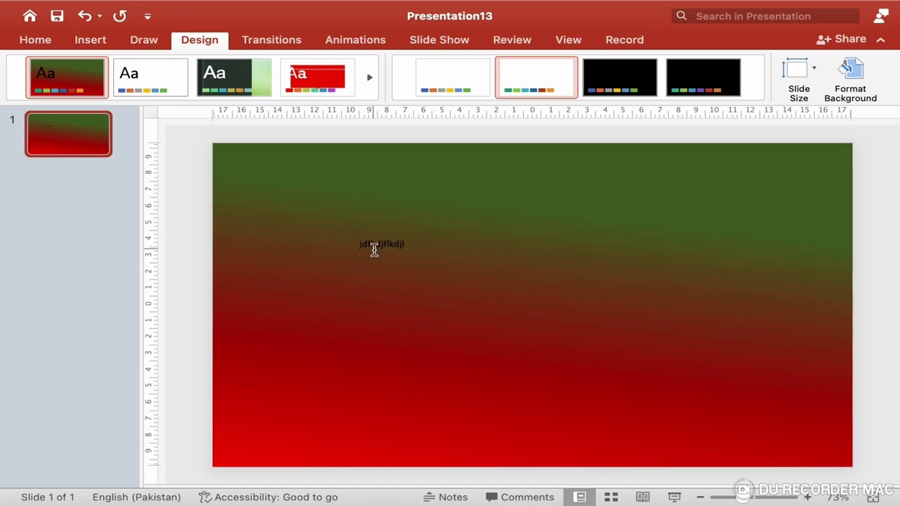
{"action": "left_click", "coordinate": [372, 247]}
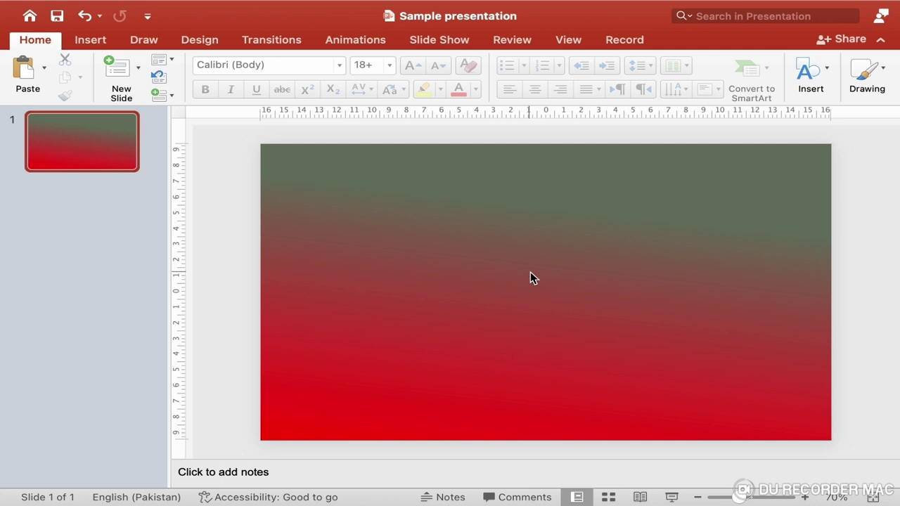
Add an 'INTRODUCTION' text box and nudge it into the slide's top-left corner.
{"action": "left_click", "coordinate": [292, 199]}
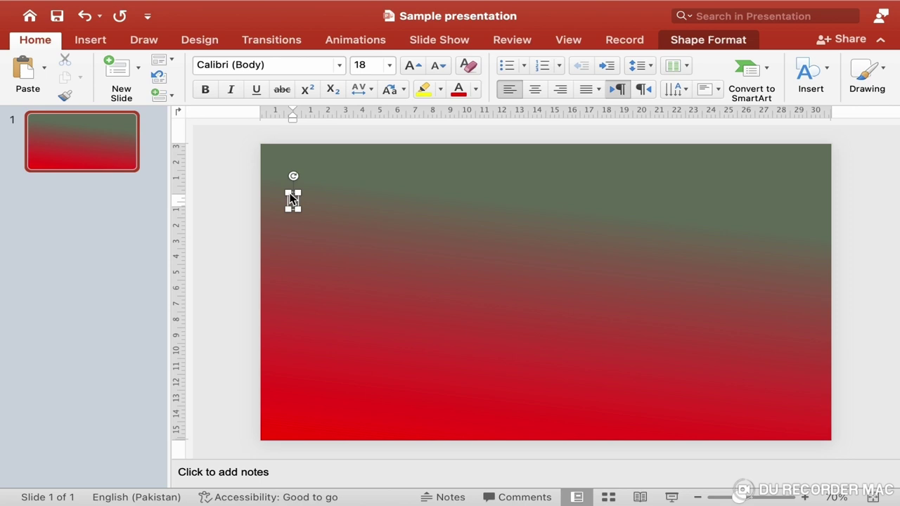
{"action": "type", "text": "IN"}
{"action": "type", "text": "TRODU"}
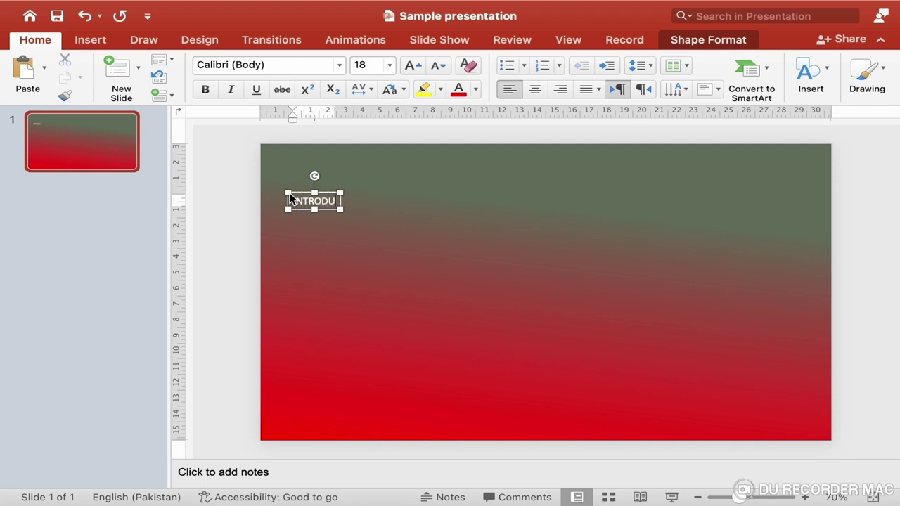
{"action": "type", "text": "CTION"}
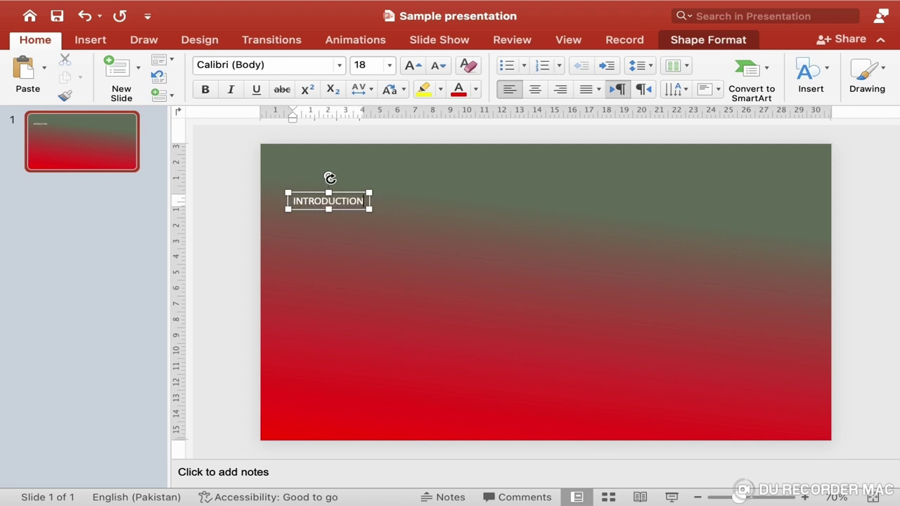
{"action": "left_click_drag", "start_coordinate": [318, 193], "coordinate": [304, 161]}
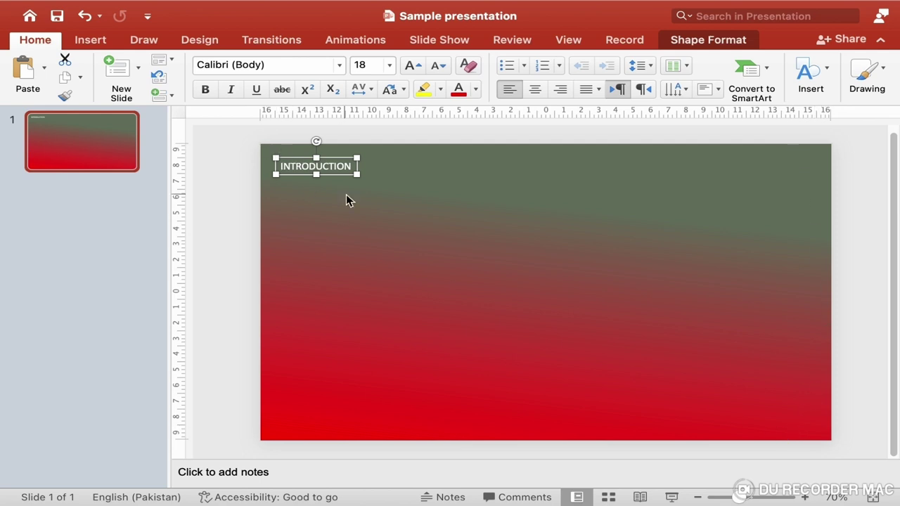
{"action": "key", "text": "Up"}
{"action": "key", "text": "Up"}
{"action": "key", "text": "Up"}
{"action": "key", "text": "Up"}
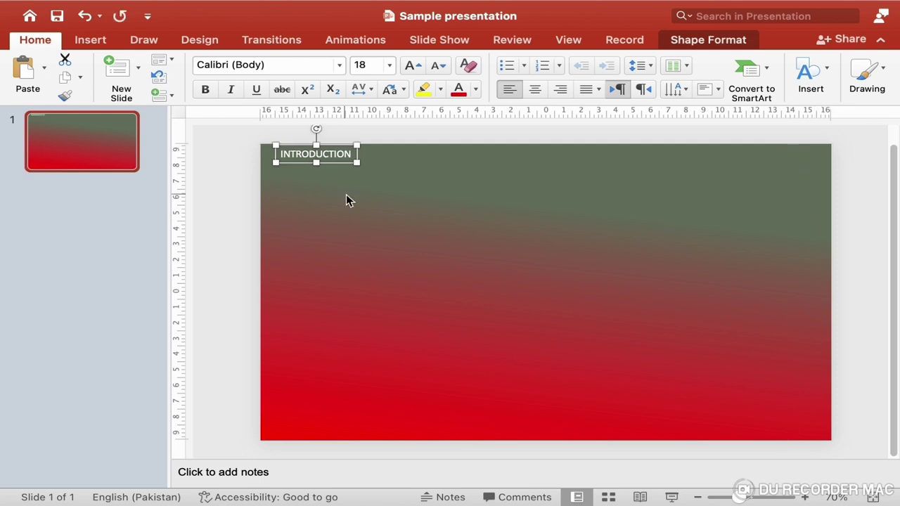
{"action": "key", "text": "Left"}
{"action": "key", "text": "Left"}
{"action": "key", "text": "Left"}
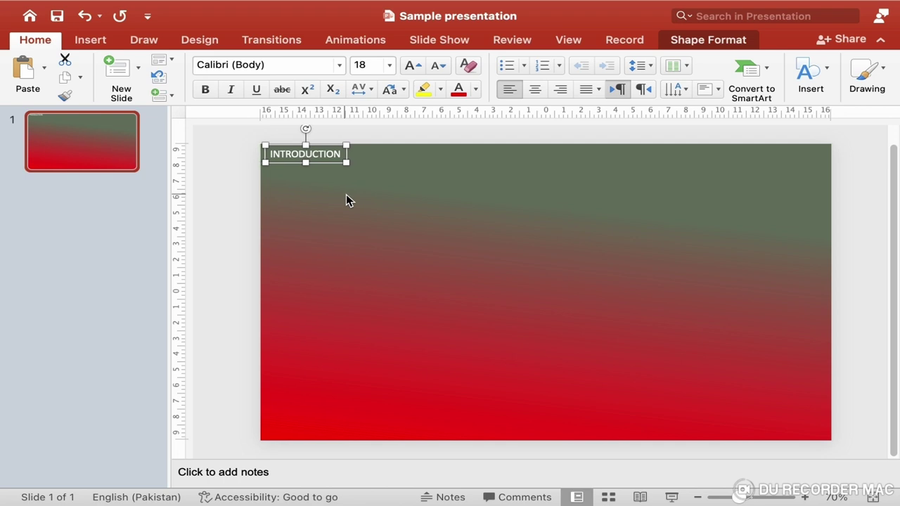
{"action": "key", "text": "Left"}
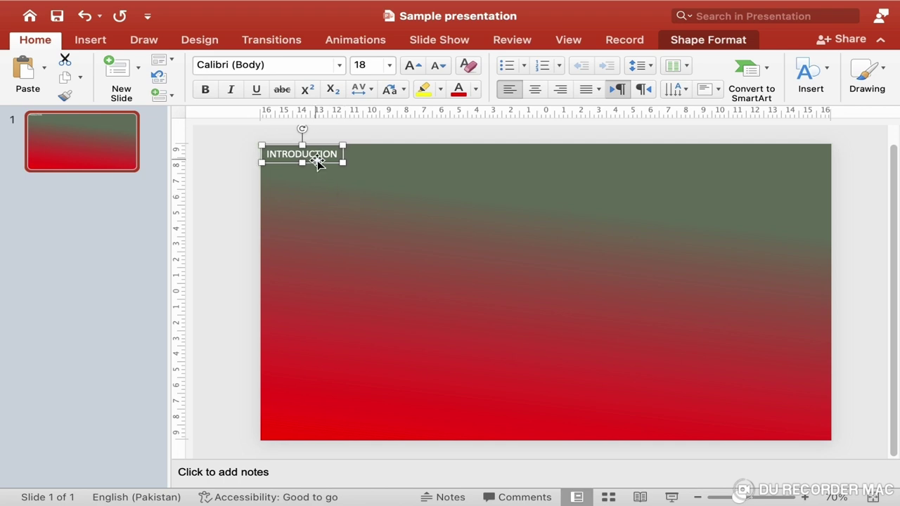
Make the INTRODUCTION text bold at font size 40.
{"action": "double_click", "coordinate": [317, 156]}
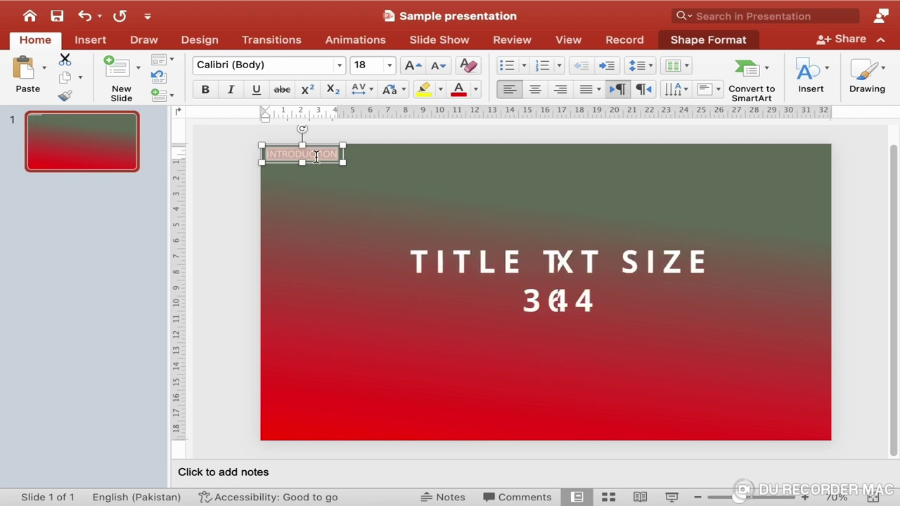
{"action": "left_click", "coordinate": [389, 65]}
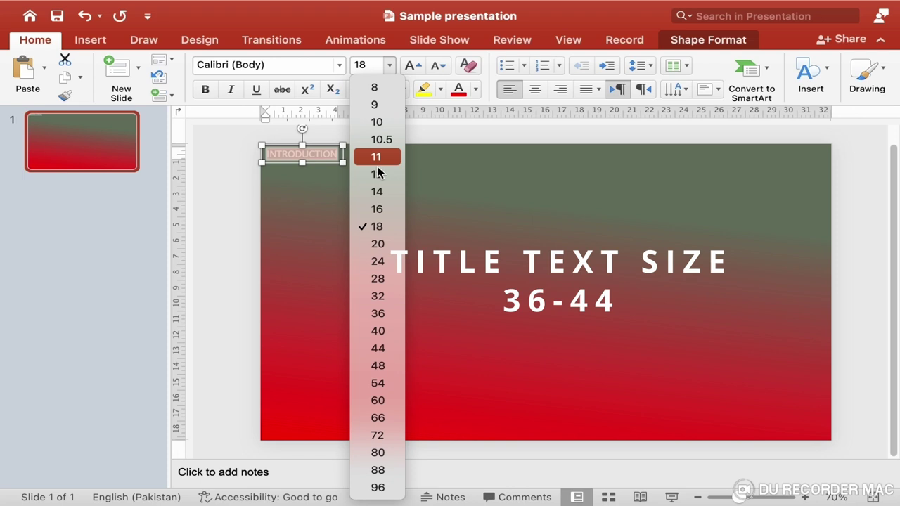
{"action": "left_click", "coordinate": [375, 332]}
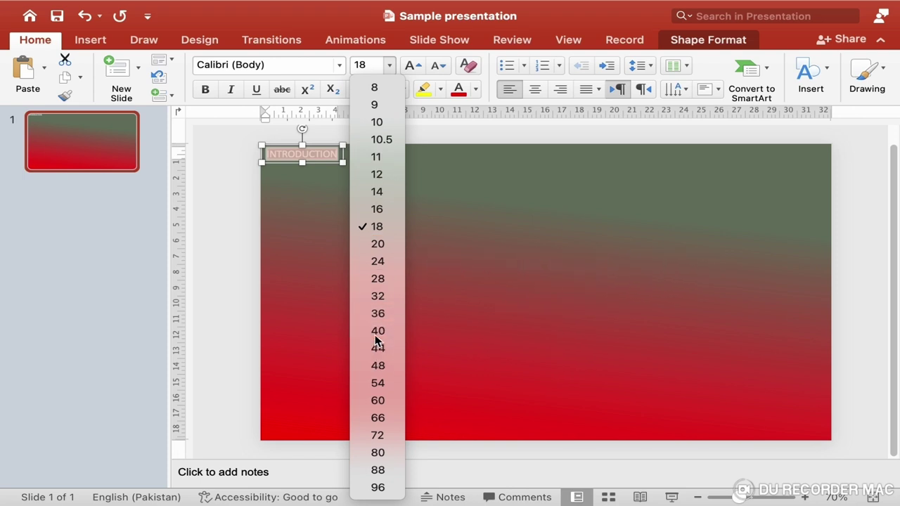
{"action": "left_click", "coordinate": [210, 92]}
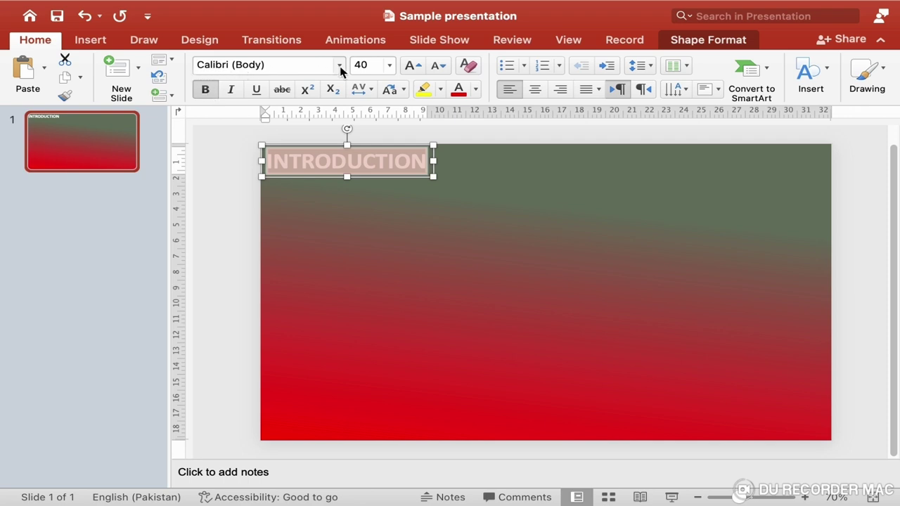
Stretch the box across the slide width, try centre then left alignment, and delete it.
{"action": "left_click", "coordinate": [433, 162]}
{"action": "left_click_drag", "start_coordinate": [433, 162], "coordinate": [831, 182]}
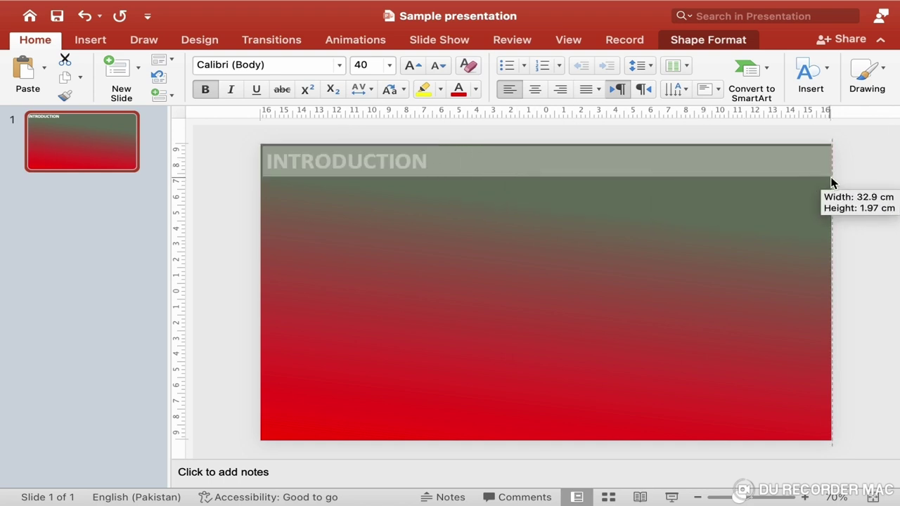
{"action": "left_click_drag", "start_coordinate": [831, 183], "coordinate": [832, 181]}
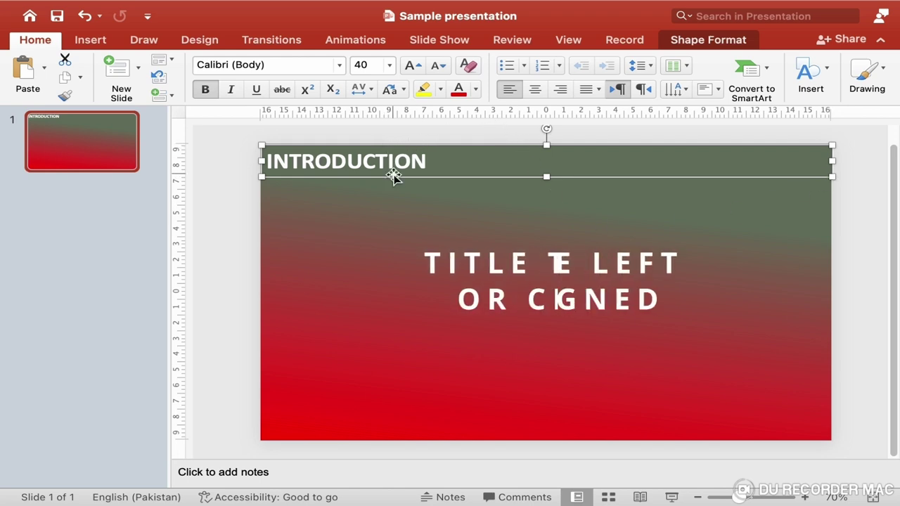
{"action": "left_click", "coordinate": [541, 89]}
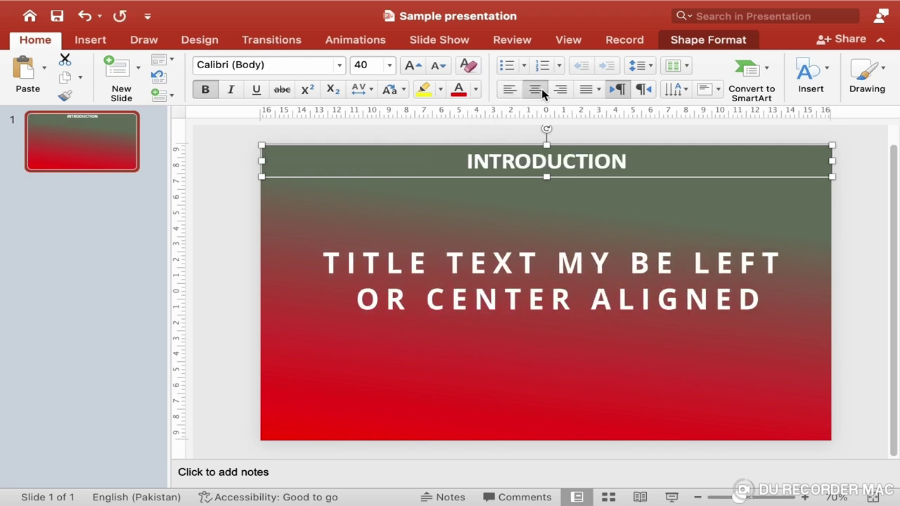
{"action": "left_click", "coordinate": [508, 94]}
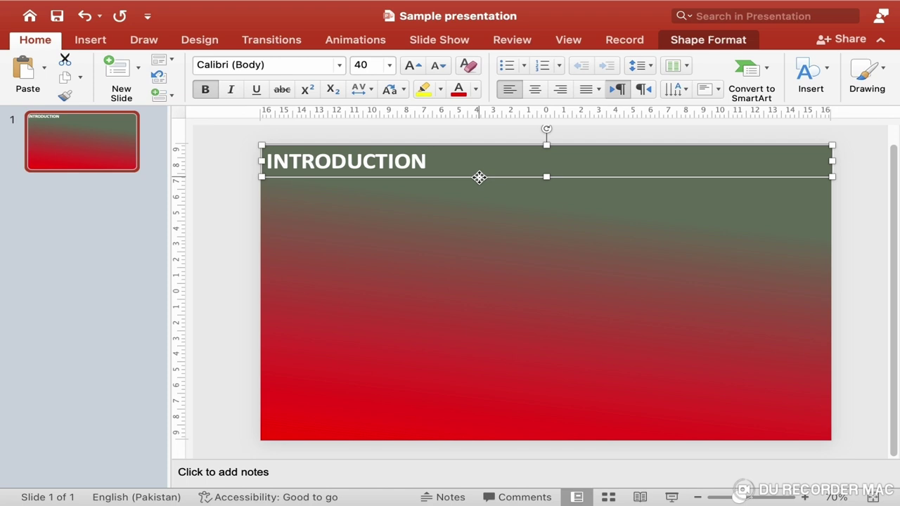
{"action": "key", "text": "Delete"}
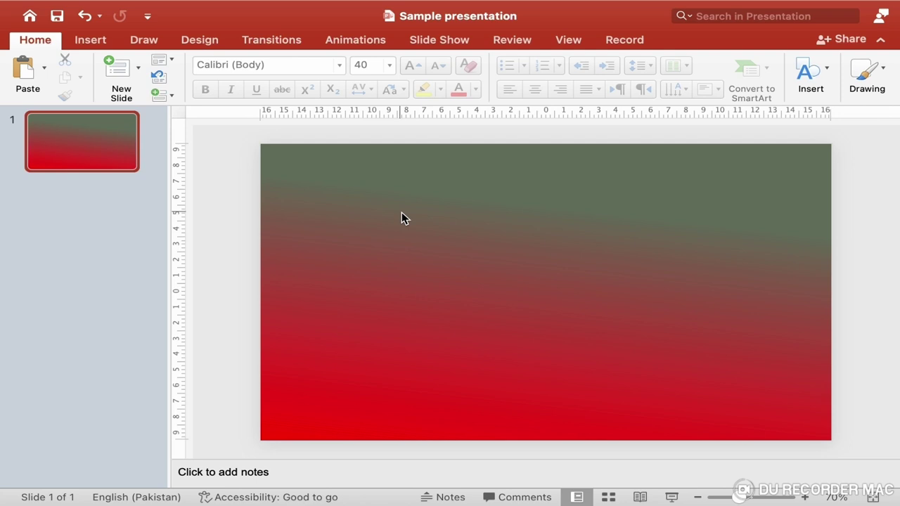
Insert a list-style accent SmartArt graphic on the slide.
{"action": "left_click", "coordinate": [102, 43]}
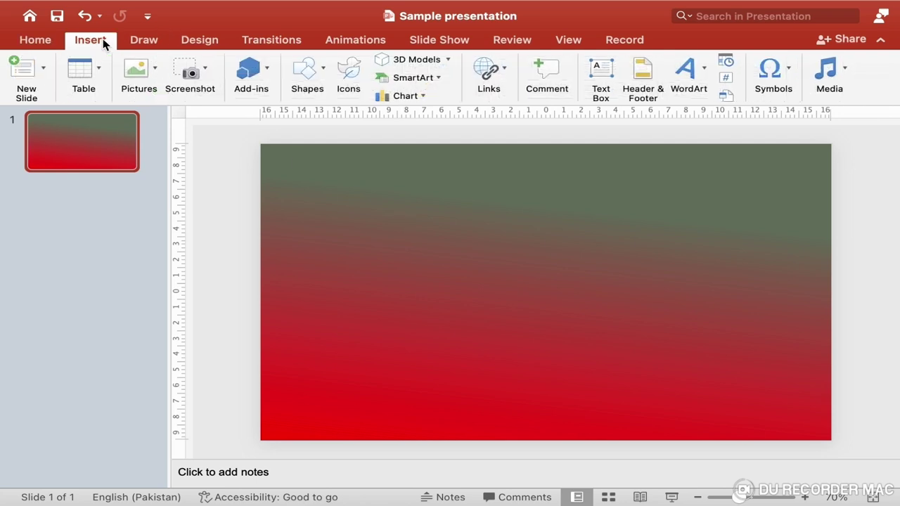
{"action": "left_click", "coordinate": [436, 80]}
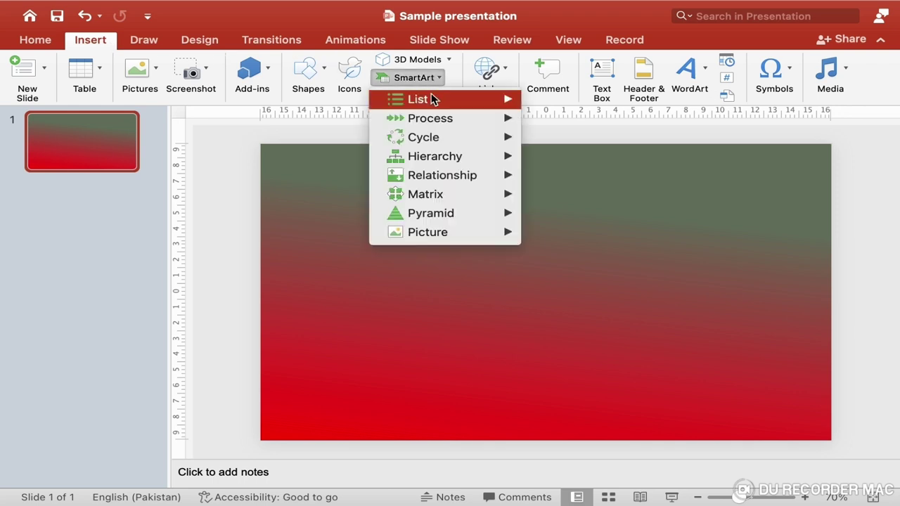
{"action": "mouse_move", "coordinate": [432, 103]}
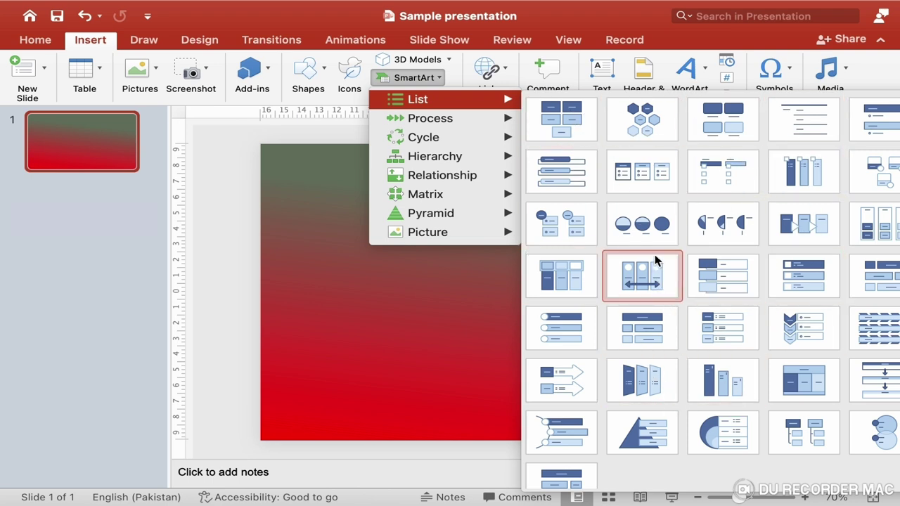
{"action": "left_click", "coordinate": [724, 186]}
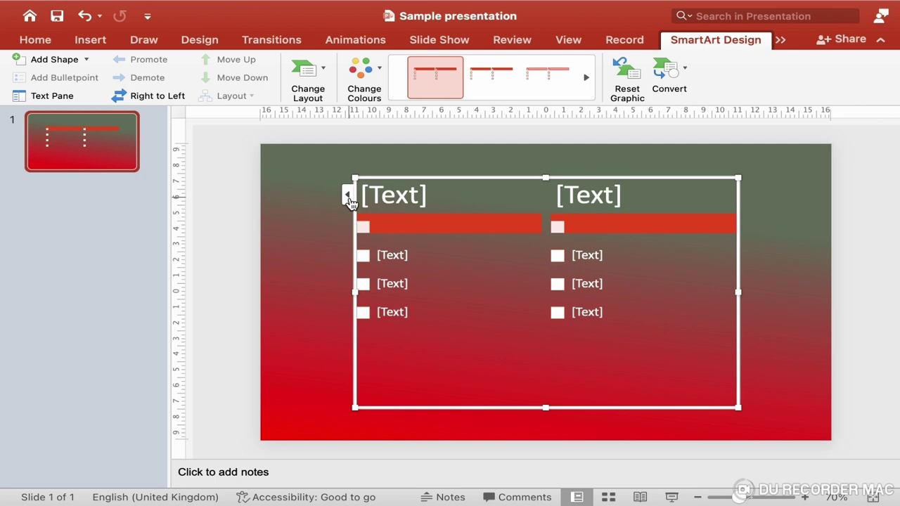
Trim the SmartArt to a single item reading 'INTRODUCTION' in its text pane.
{"action": "left_click", "coordinate": [350, 200]}
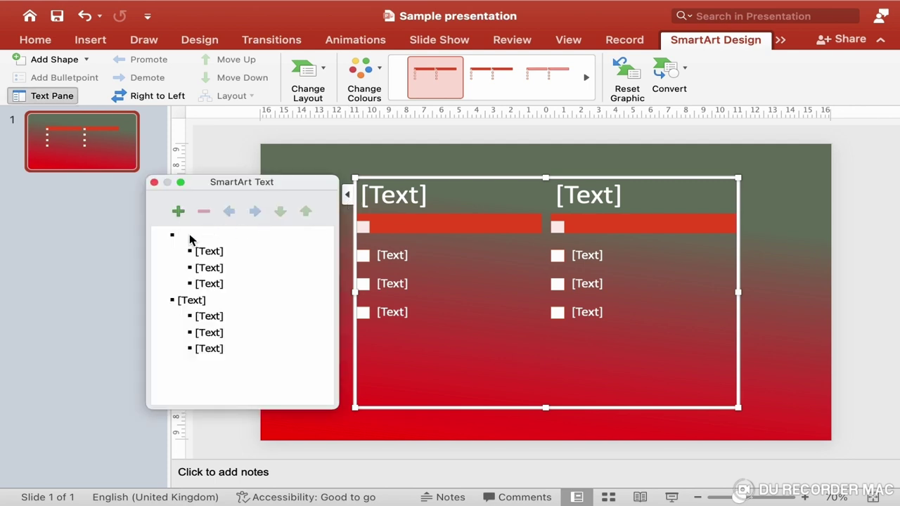
{"action": "mouse_move", "coordinate": [191, 239]}
{"action": "left_mouse_down"}
{"action": "mouse_move", "coordinate": [215, 354]}
{"action": "mouse_move", "coordinate": [234, 390]}
{"action": "left_mouse_up"}
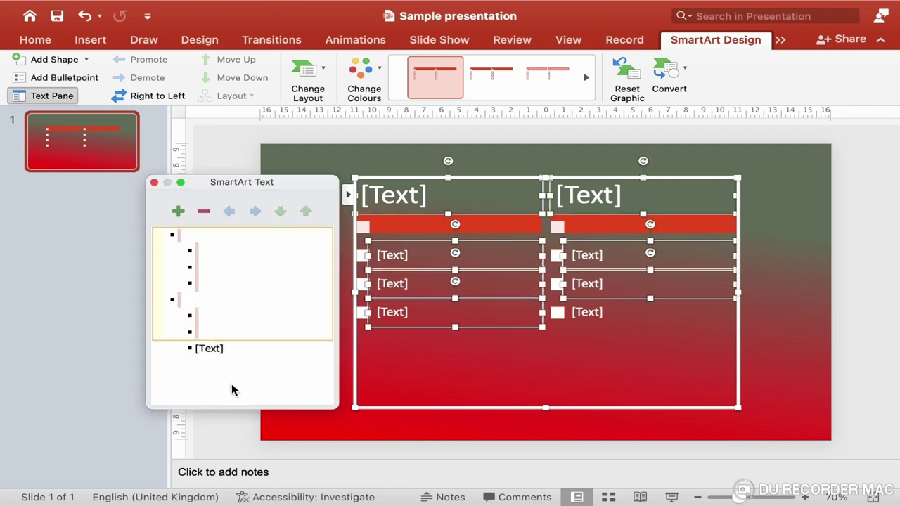
{"action": "key", "text": "BackSpace"}
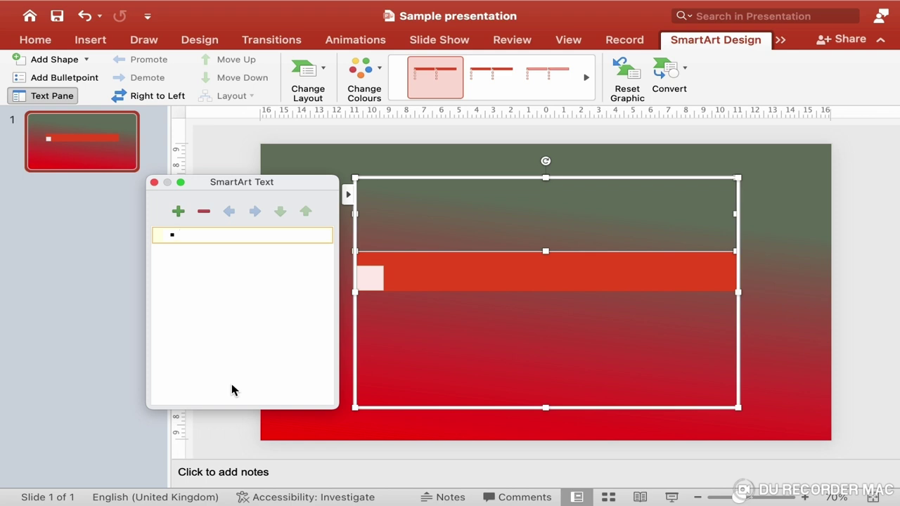
{"action": "type", "text": "INTR"}
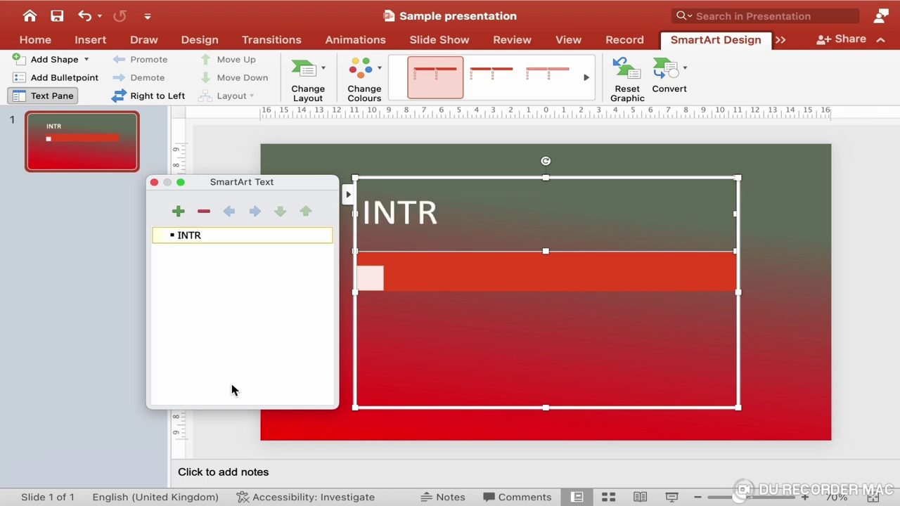
{"action": "type", "text": "ODUC"}
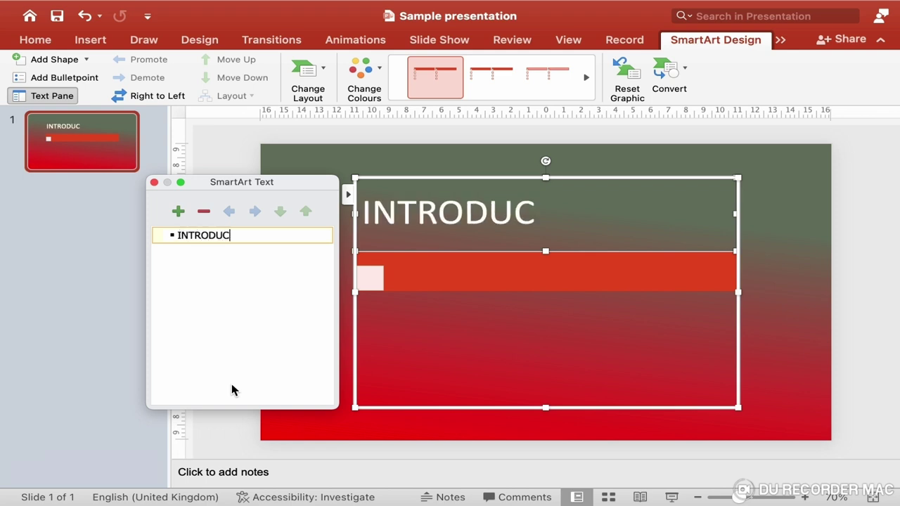
{"action": "type", "text": "TION"}
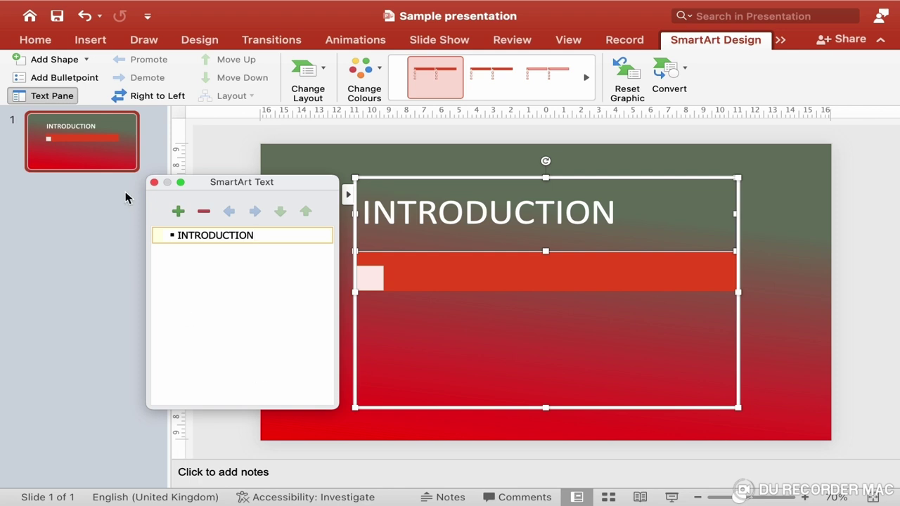
{"action": "left_click", "coordinate": [154, 182]}
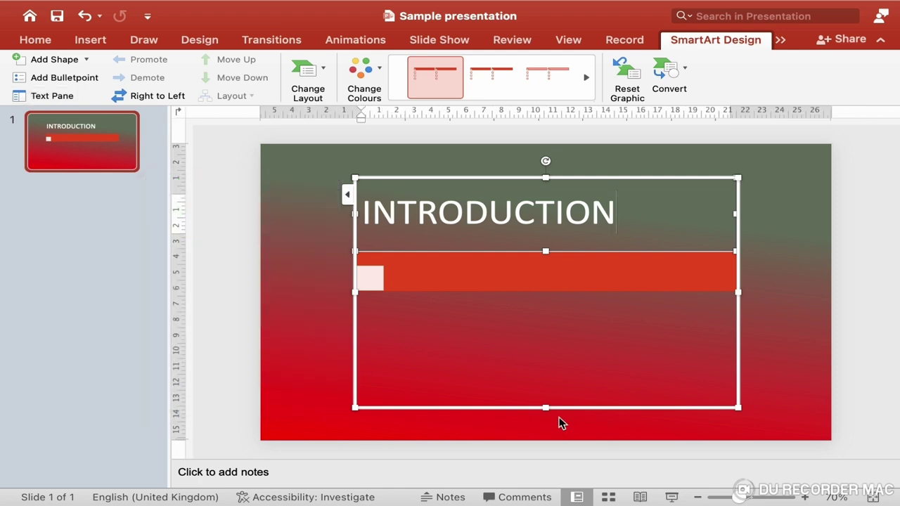
Shrink the SmartArt to about 2.13 cm tall, move it to the top, and stretch it edge to edge.
{"action": "left_click", "coordinate": [562, 408]}
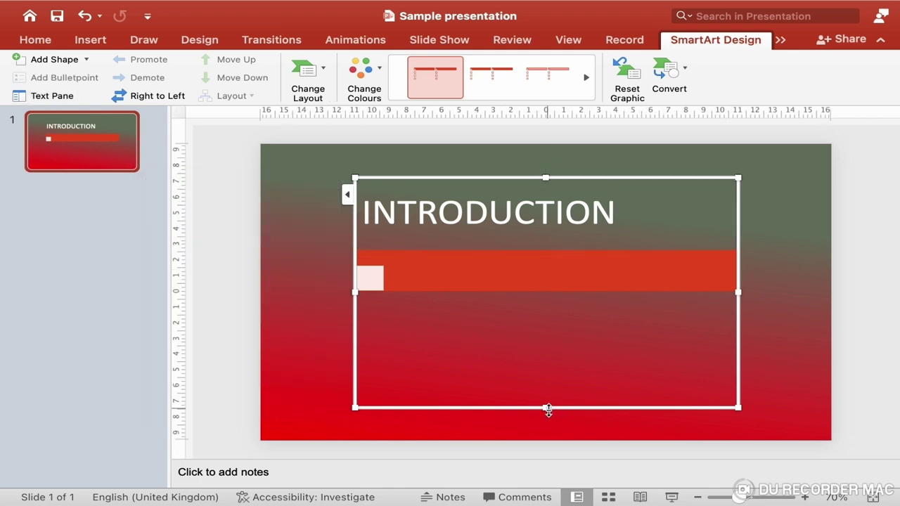
{"action": "left_click_drag", "start_coordinate": [548, 410], "coordinate": [545, 216]}
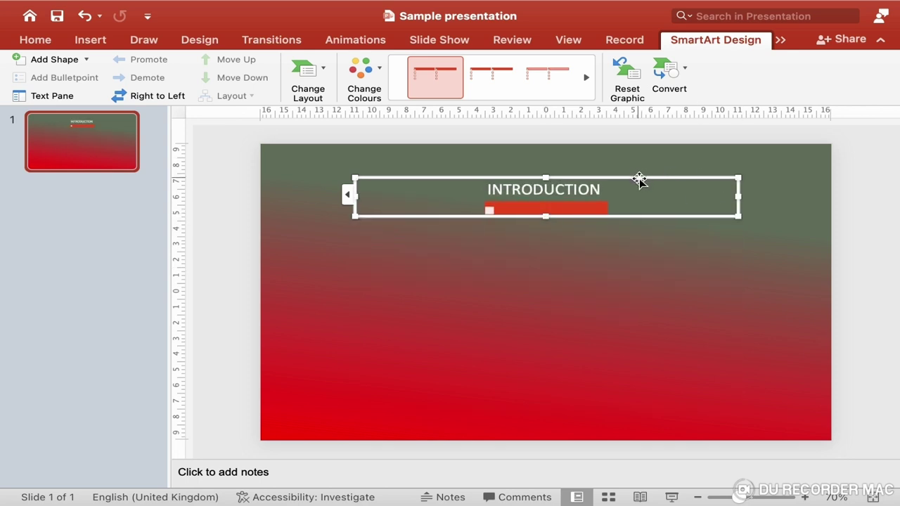
{"action": "left_click_drag", "start_coordinate": [640, 180], "coordinate": [635, 148]}
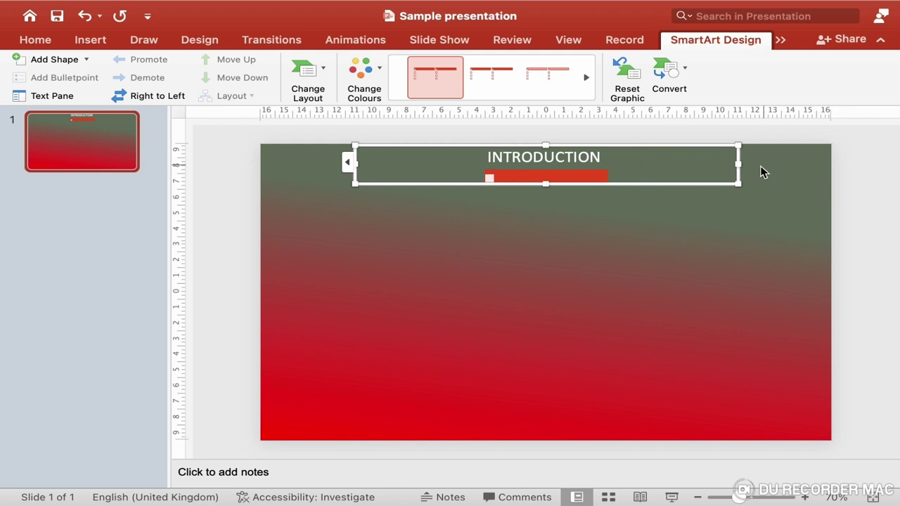
{"action": "left_click_drag", "start_coordinate": [738, 164], "coordinate": [833, 164]}
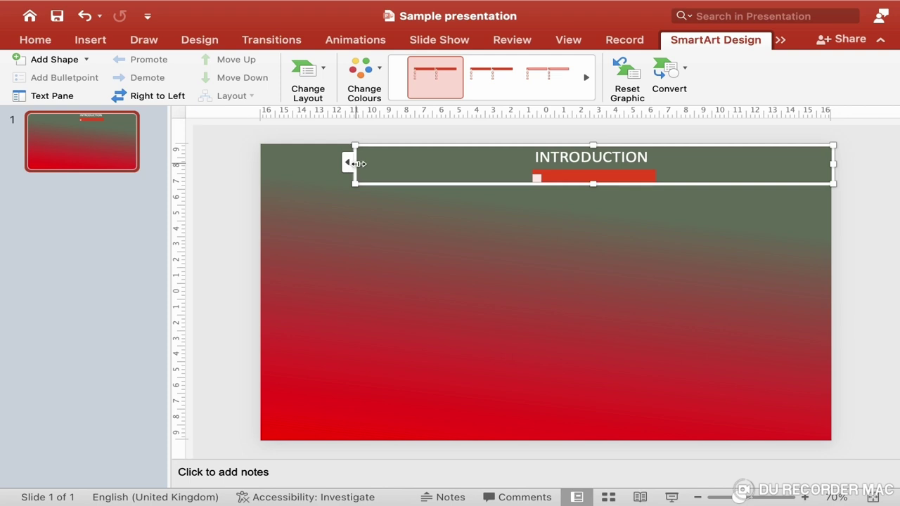
{"action": "left_click_drag", "start_coordinate": [358, 163], "coordinate": [259, 172]}
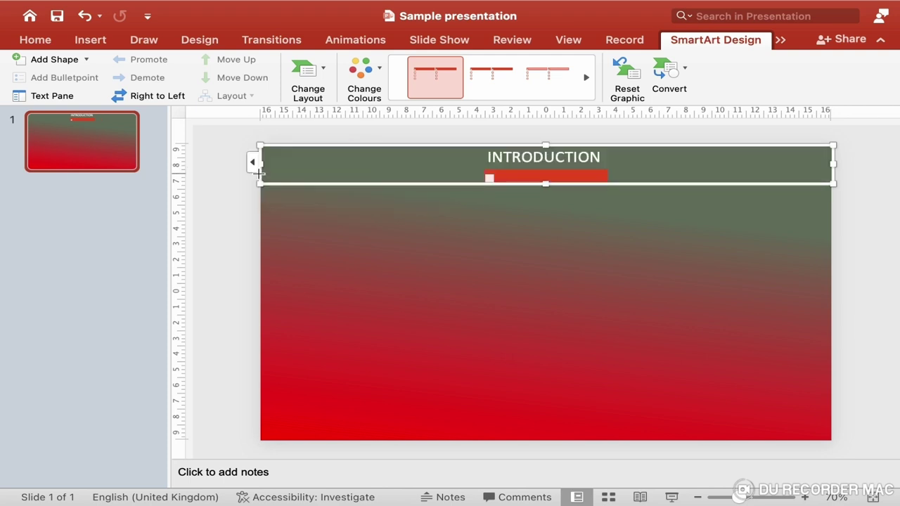
Stretch the INTRODUCTION shape across the slide width, undoing an accidental accent resize.
{"action": "left_click", "coordinate": [536, 156]}
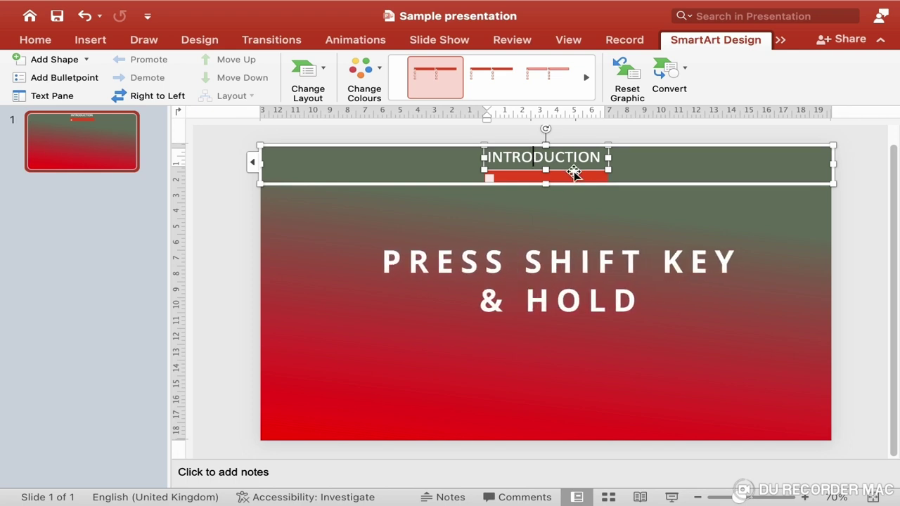
{"action": "left_click", "coordinate": [576, 176]}
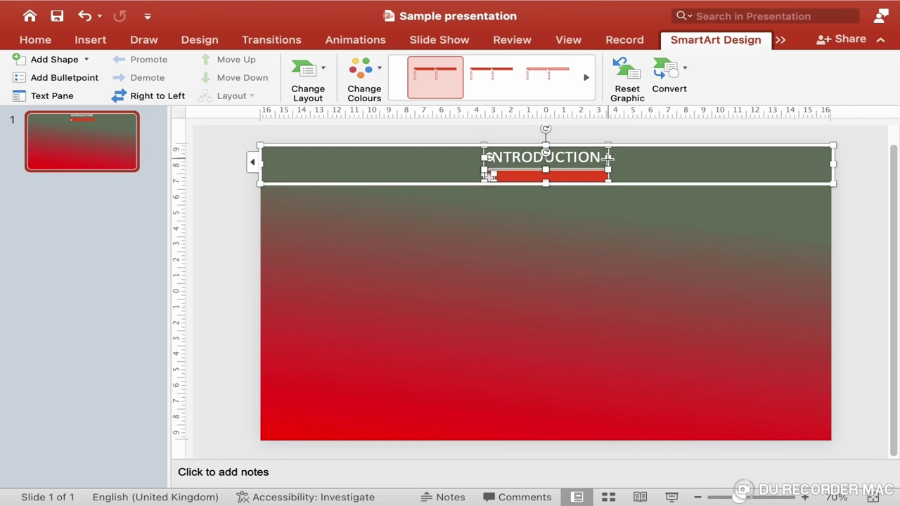
{"action": "mouse_move", "coordinate": [608, 157]}
{"action": "left_mouse_down"}
{"action": "mouse_move", "coordinate": [728, 171]}
{"action": "mouse_move", "coordinate": [830, 165]}
{"action": "left_mouse_up"}
{"action": "left_click", "coordinate": [562, 278]}
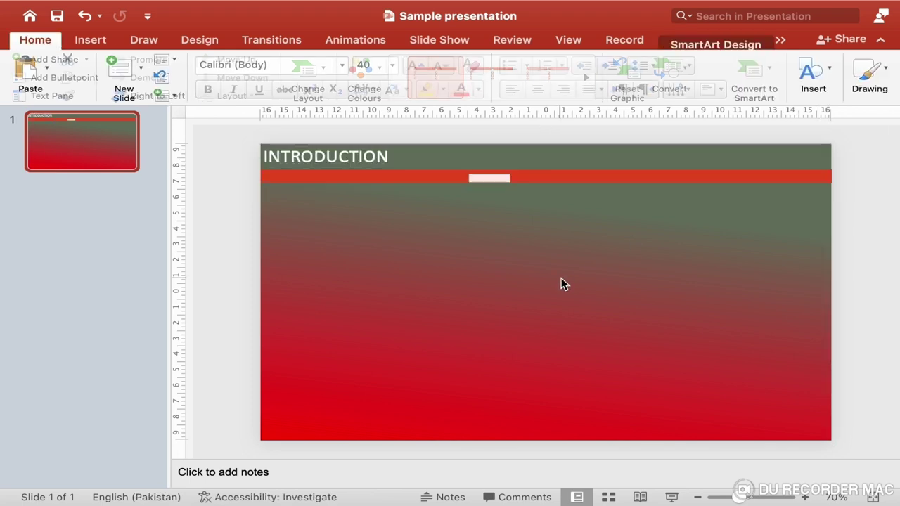
{"action": "left_click", "coordinate": [489, 177]}
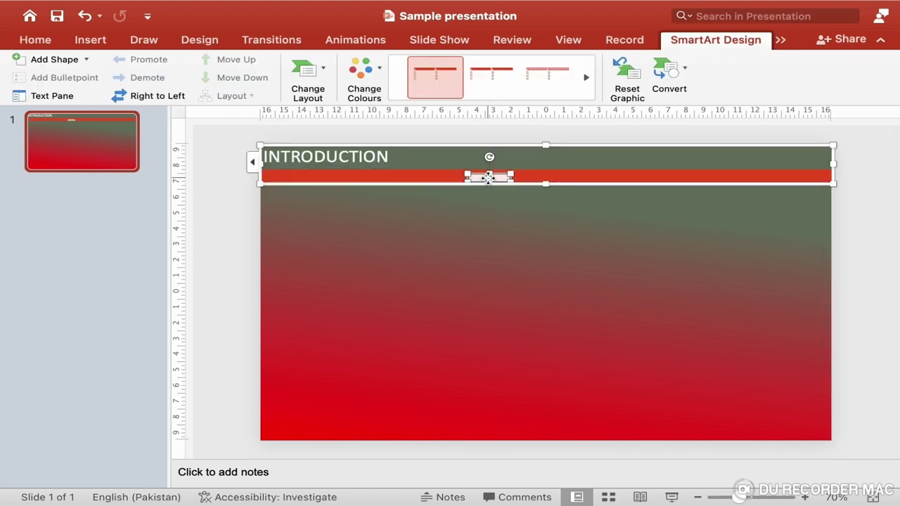
{"action": "left_click_drag", "start_coordinate": [488, 178], "coordinate": [277, 179]}
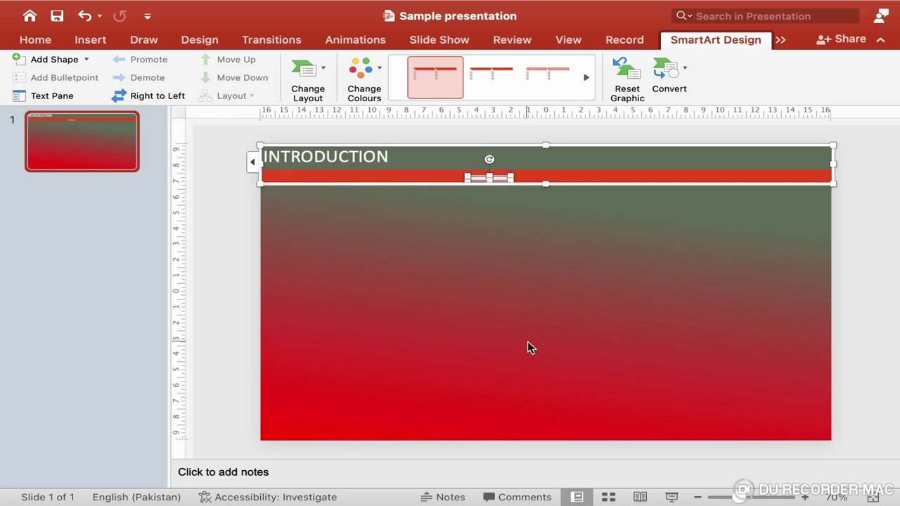
{"action": "key", "text": "super+z"}
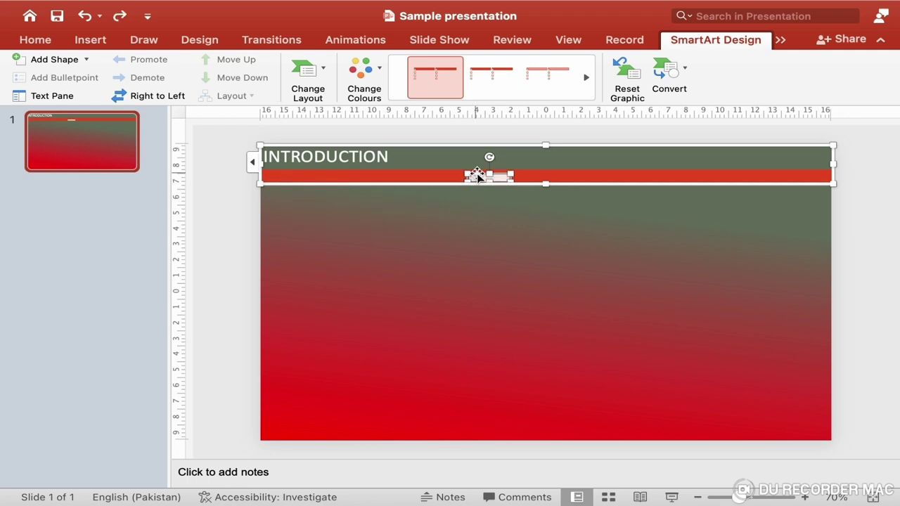
Move the white accent to the bar's left end; make INTRODUCTION 40 pt, bold, left-aligned.
{"action": "left_click_drag", "start_coordinate": [485, 176], "coordinate": [262, 174]}
{"action": "left_click", "coordinate": [339, 238]}
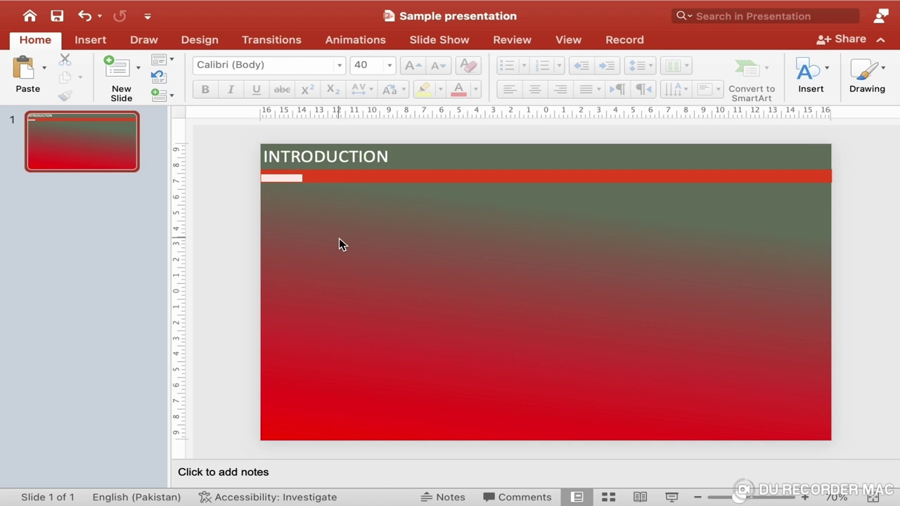
{"action": "double_click", "coordinate": [353, 156]}
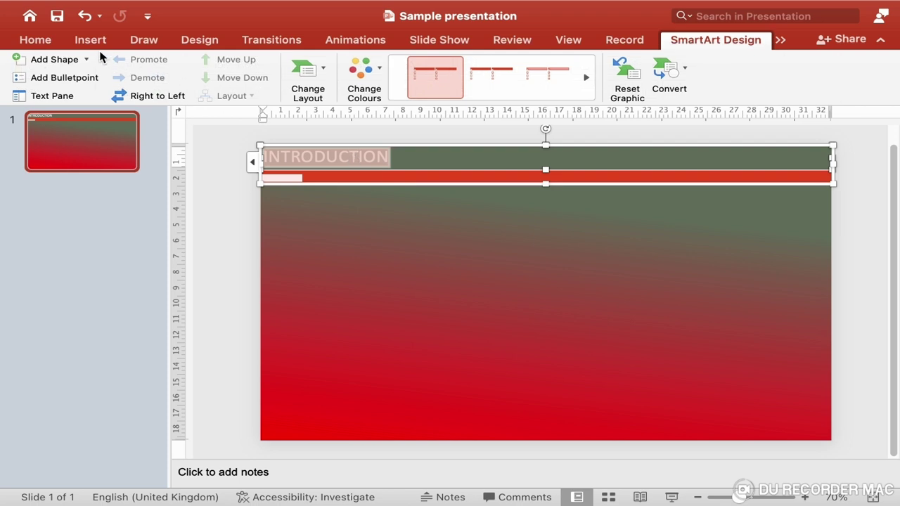
{"action": "left_click", "coordinate": [40, 35]}
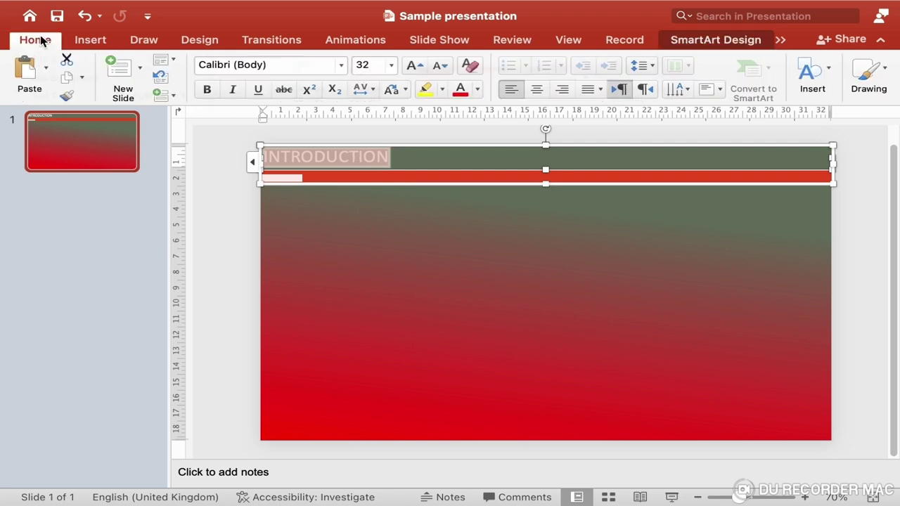
{"action": "left_click", "coordinate": [389, 70]}
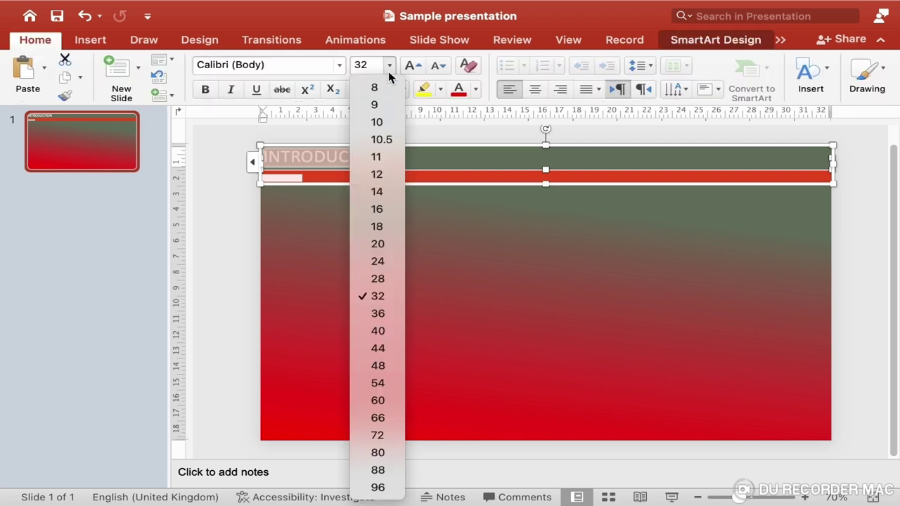
{"action": "left_click", "coordinate": [379, 335]}
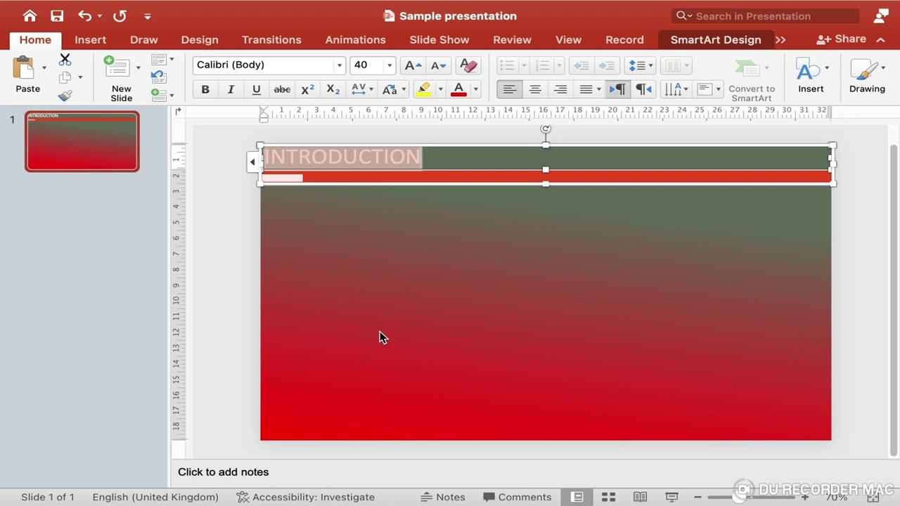
{"action": "left_click", "coordinate": [206, 90]}
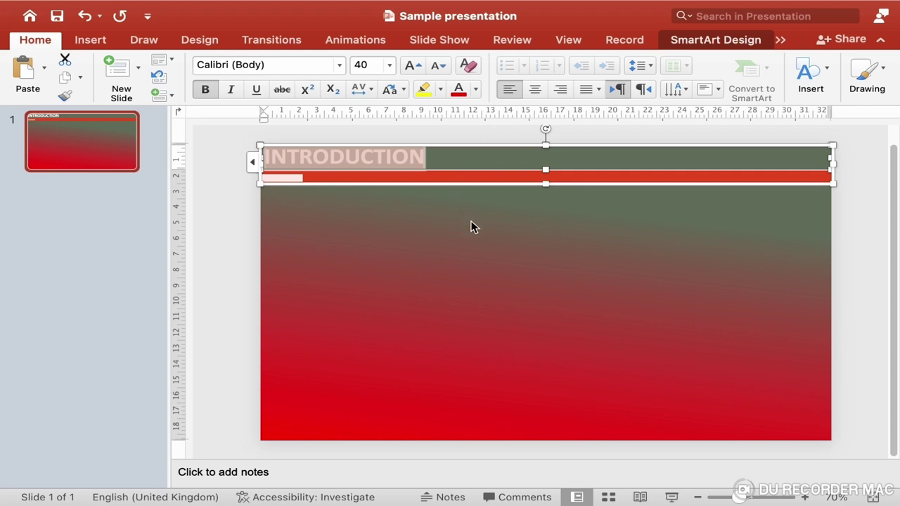
{"action": "left_click", "coordinate": [538, 94]}
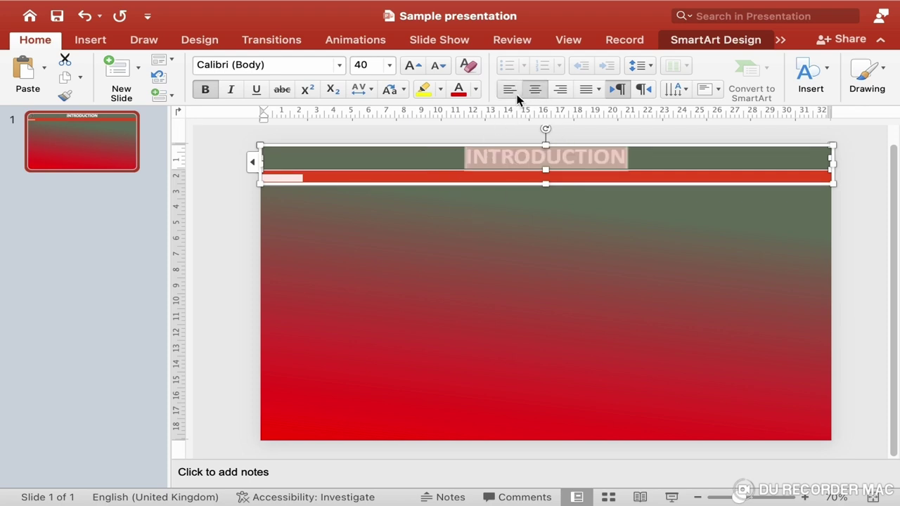
{"action": "left_click", "coordinate": [517, 97]}
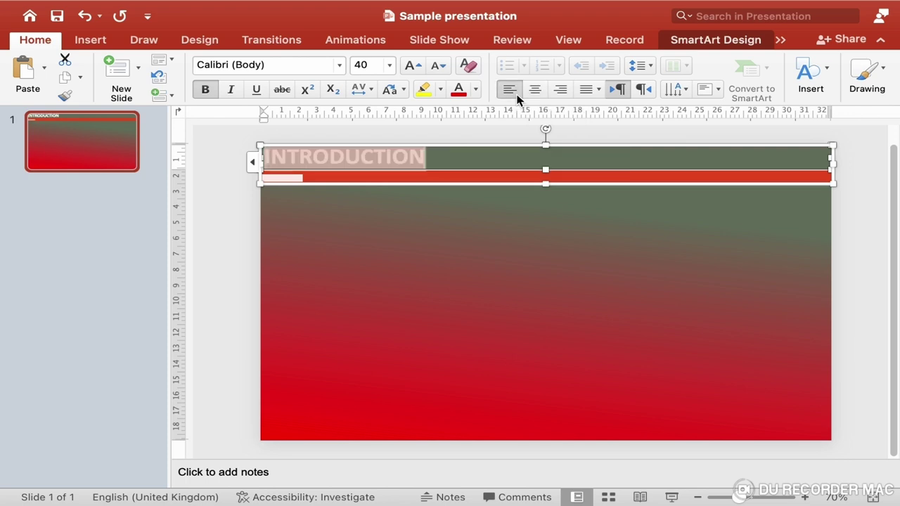
{"action": "left_click", "coordinate": [415, 277]}
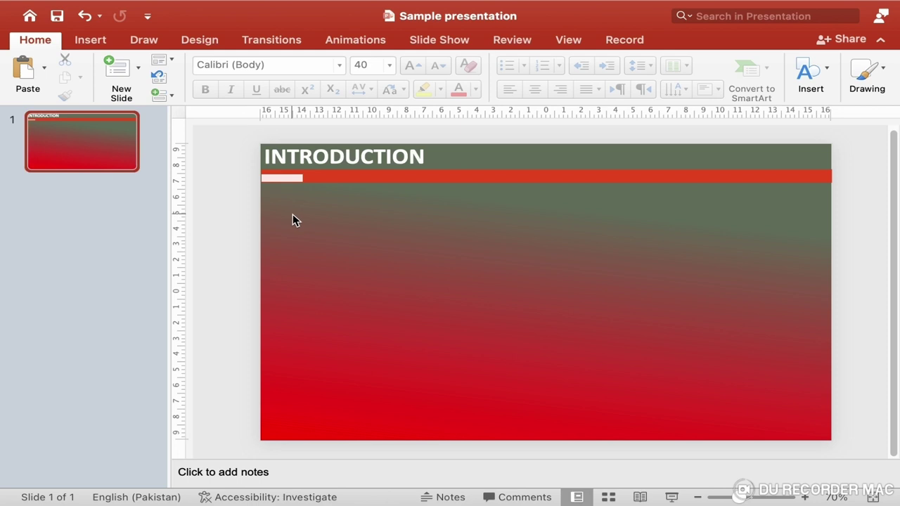
Type 'WHAT IS POWERPOINT?' in a new text box and make it bold 32 pt.
{"action": "left_click", "coordinate": [292, 215]}
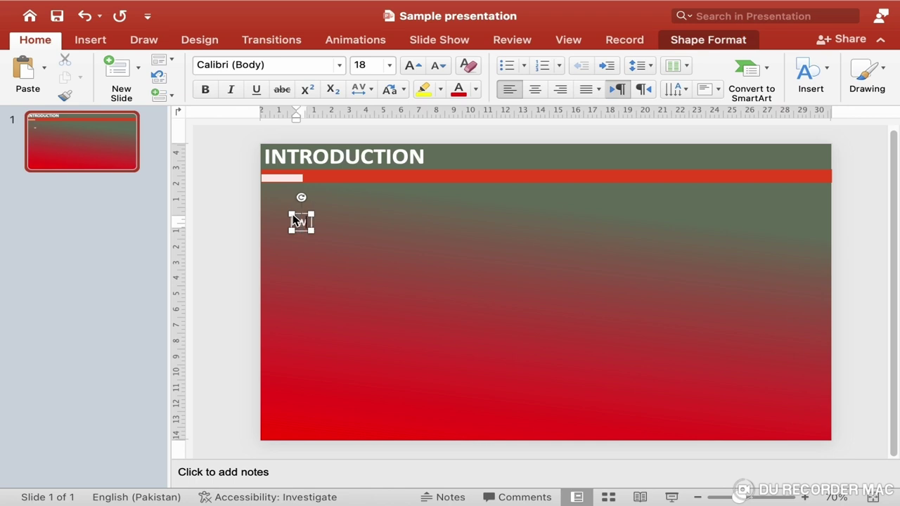
{"action": "type", "text": "WHAT IS"}
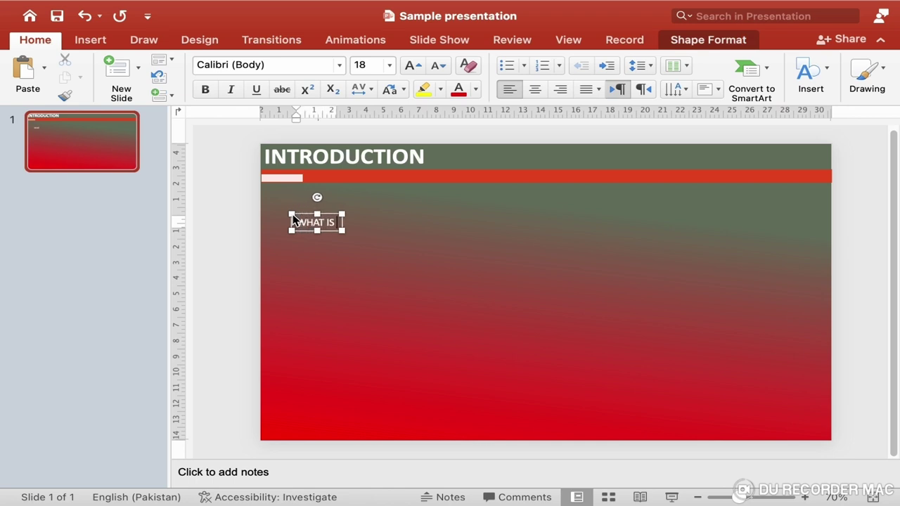
{"action": "type", "text": " POWERPOI"}
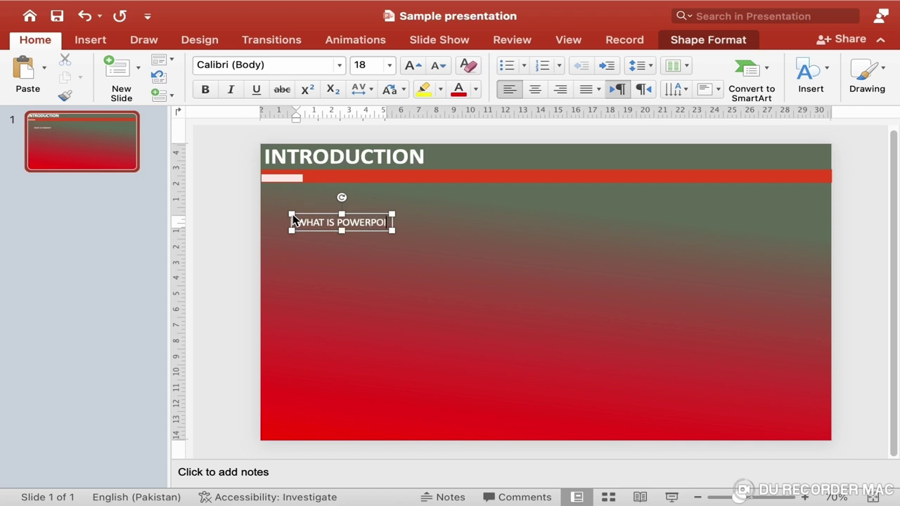
{"action": "type", "text": "NT?"}
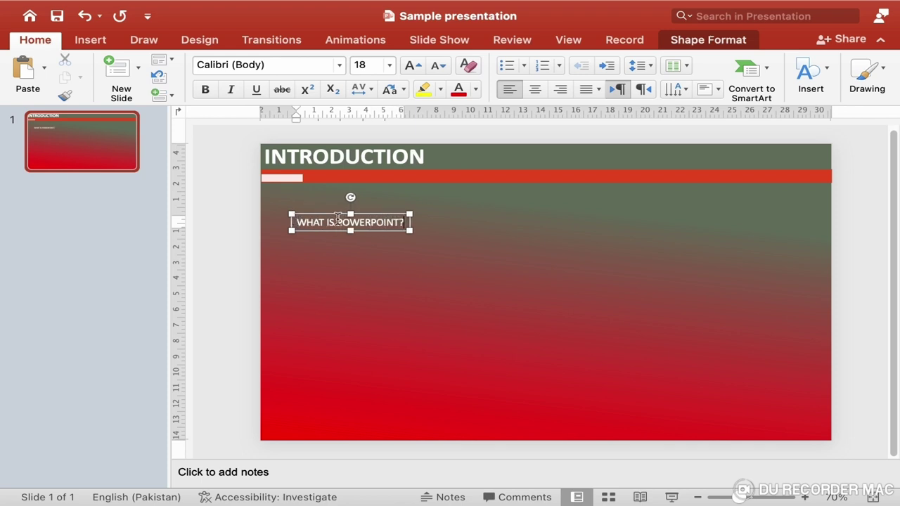
{"action": "double_click", "coordinate": [349, 223]}
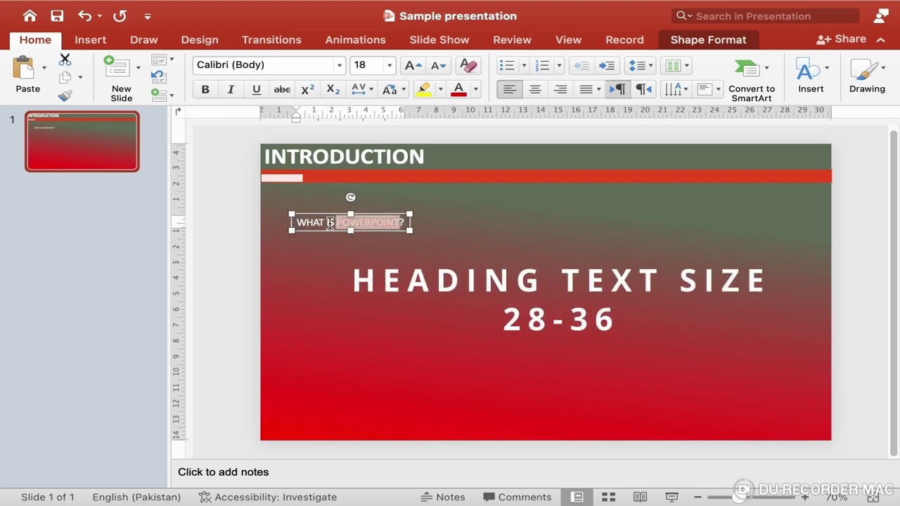
{"action": "double_click", "coordinate": [329, 223]}
{"action": "left_click", "coordinate": [329, 223]}
{"action": "double_click", "coordinate": [329, 223]}
{"action": "triple_click", "coordinate": [329, 223]}
{"action": "double_click", "coordinate": [329, 223]}
{"action": "triple_click", "coordinate": [329, 223]}
{"action": "left_click", "coordinate": [389, 67]}
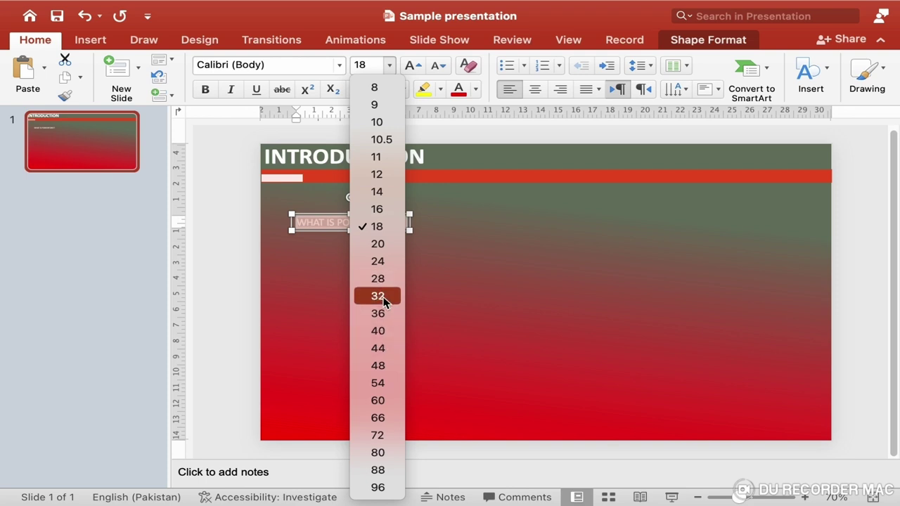
{"action": "left_click", "coordinate": [378, 296]}
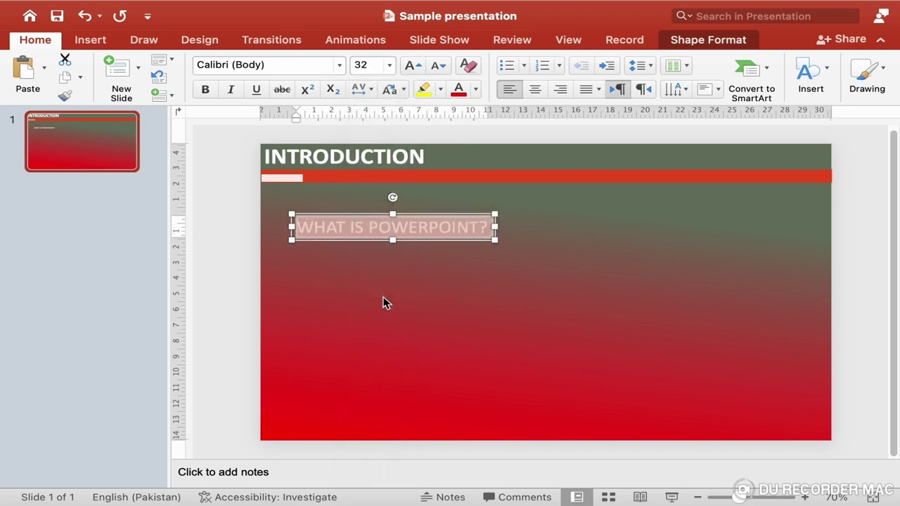
{"action": "left_click", "coordinate": [207, 96]}
Move the heading box left to line up with the slide's edge.
{"action": "left_click", "coordinate": [350, 213]}
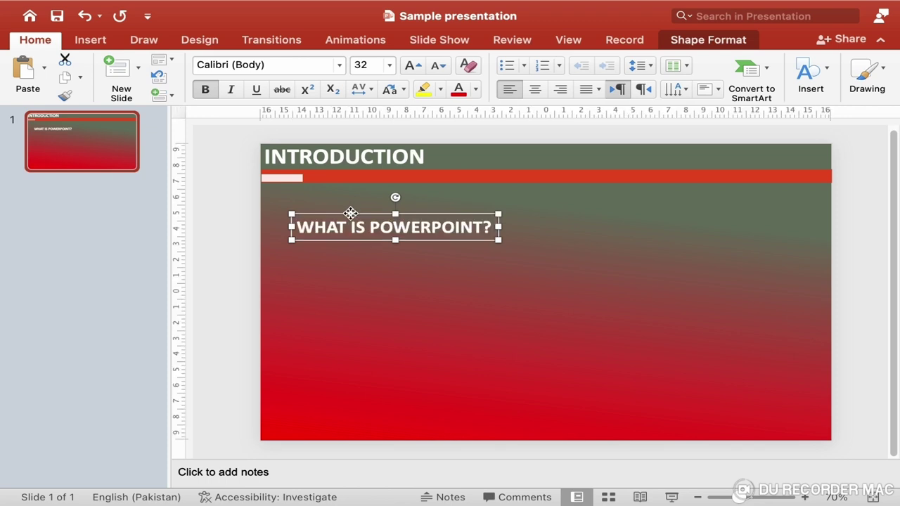
{"action": "left_click_drag", "start_coordinate": [350, 213], "coordinate": [321, 213]}
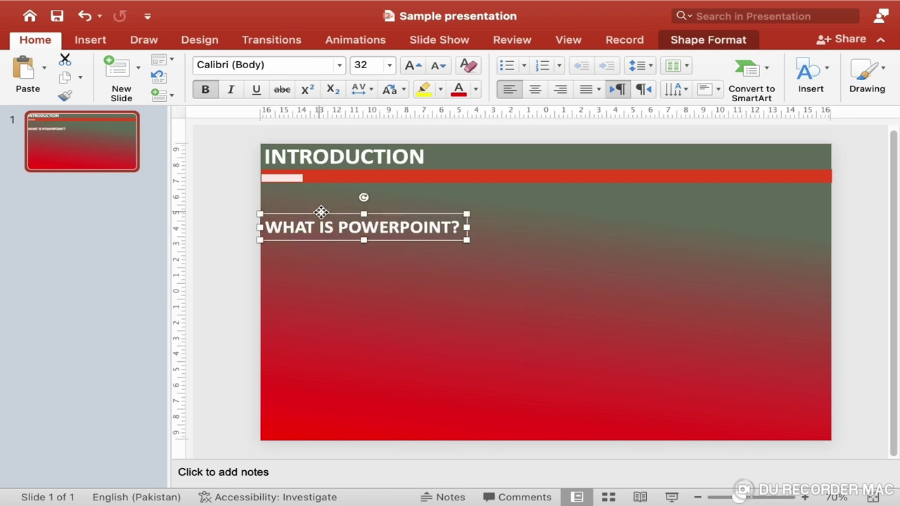
{"action": "left_click", "coordinate": [459, 227]}
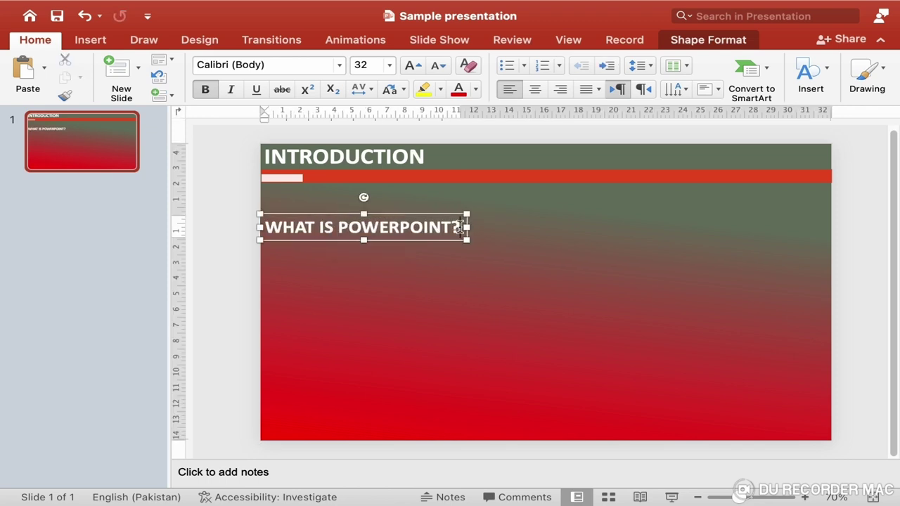
Add 'An application software' and 'Developed by Microsoft' below the heading, non-bold at 24 pt.
{"action": "key", "text": "Return"}
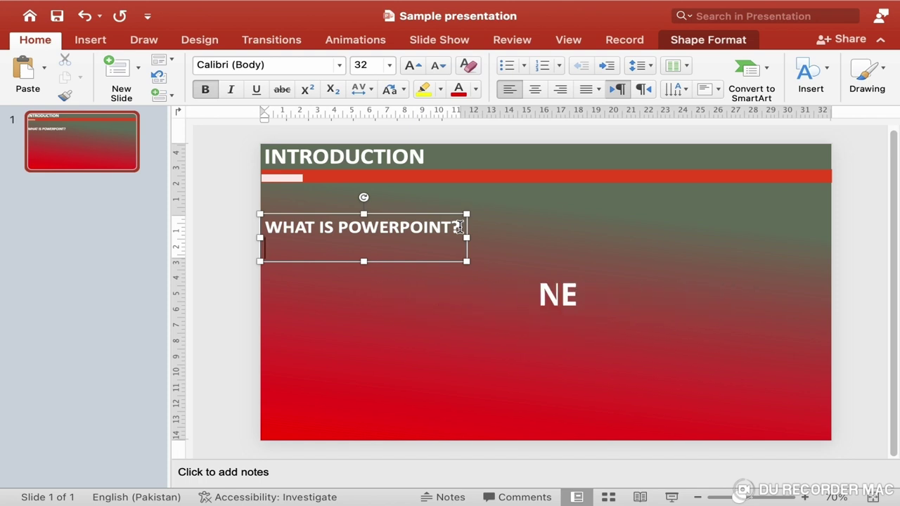
{"action": "type", "text": "An applicati"}
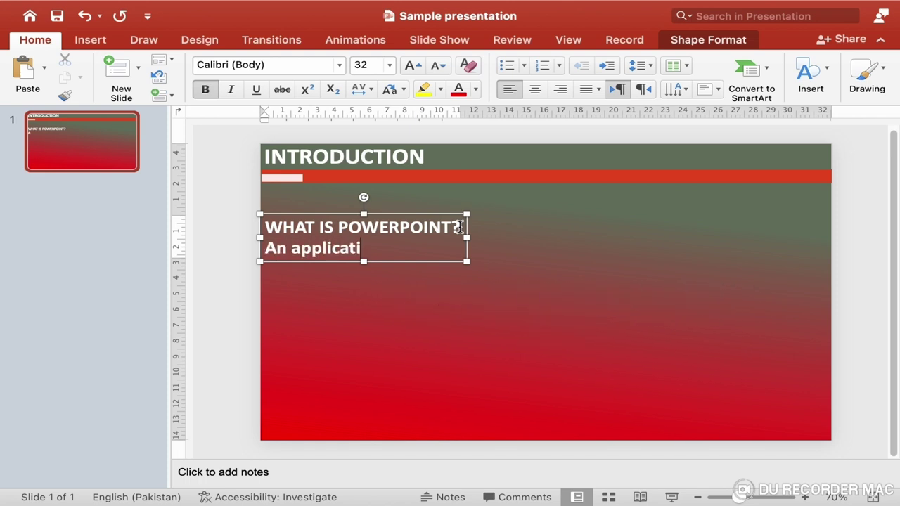
{"action": "type", "text": "on softw"}
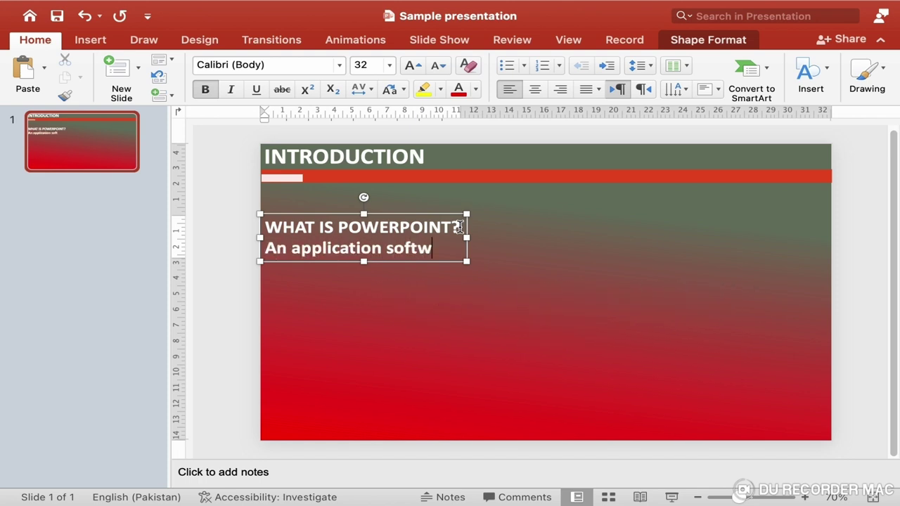
{"action": "type", "text": "are"}
{"action": "key", "text": "Return"}
{"action": "type", "text": "Devel"}
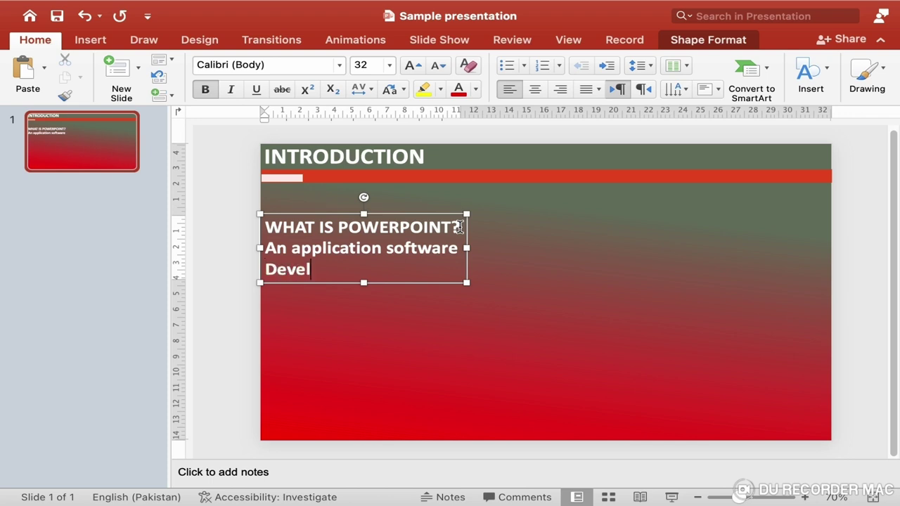
{"action": "type", "text": "oped by"}
{"action": "type", "text": " Microsoft"}
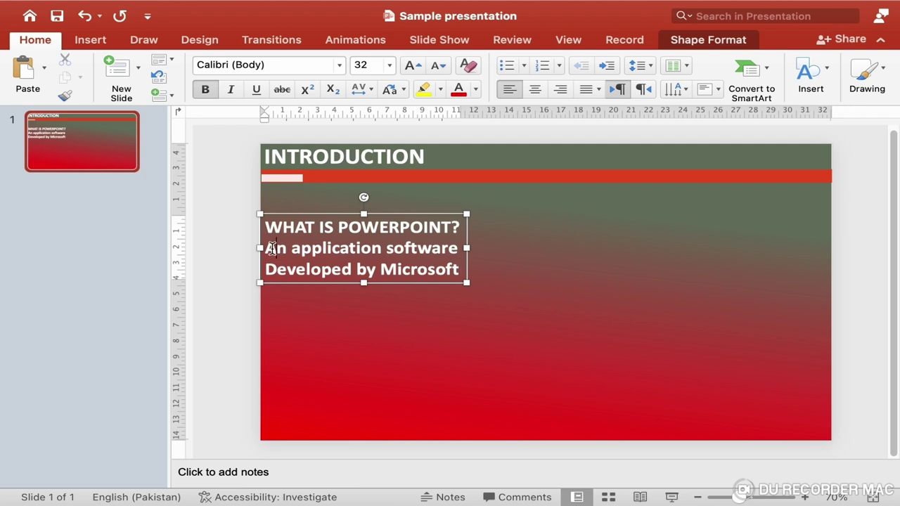
{"action": "left_click_drag", "start_coordinate": [266, 247], "coordinate": [464, 274]}
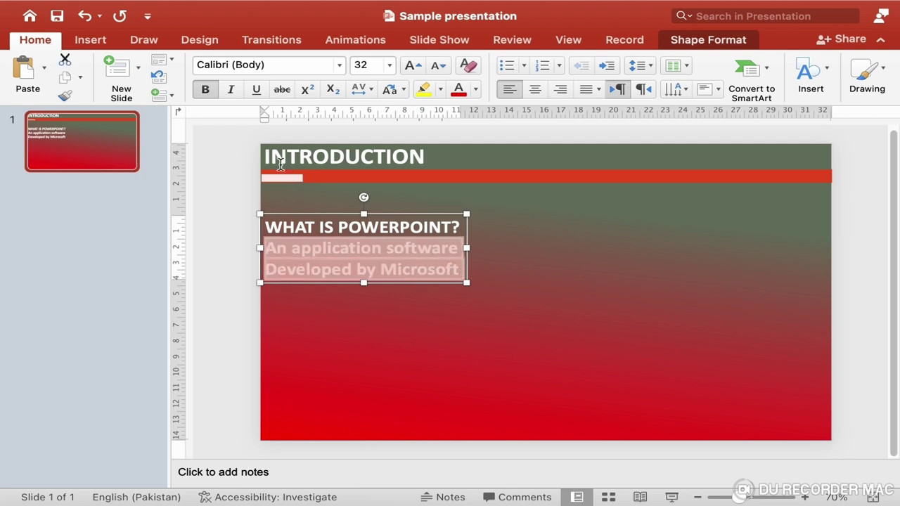
{"action": "left_click", "coordinate": [205, 89]}
{"action": "left_click", "coordinate": [391, 66]}
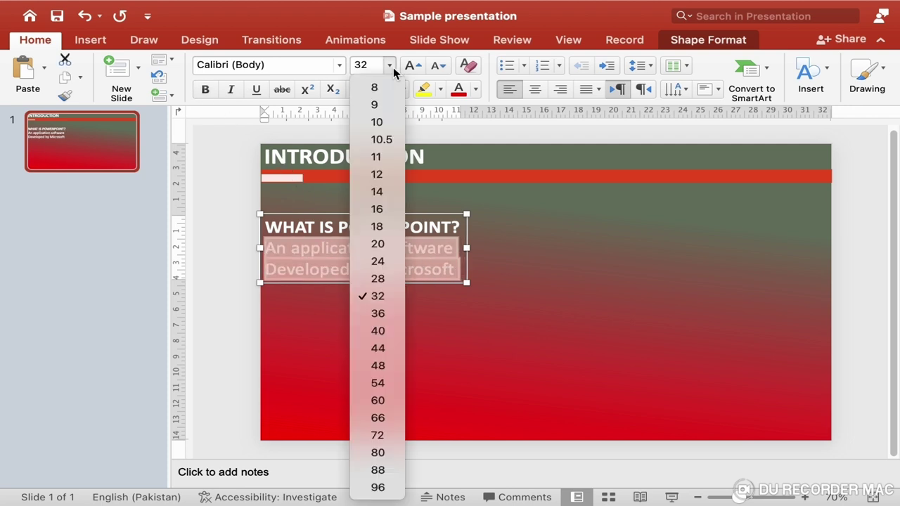
{"action": "left_click", "coordinate": [383, 267]}
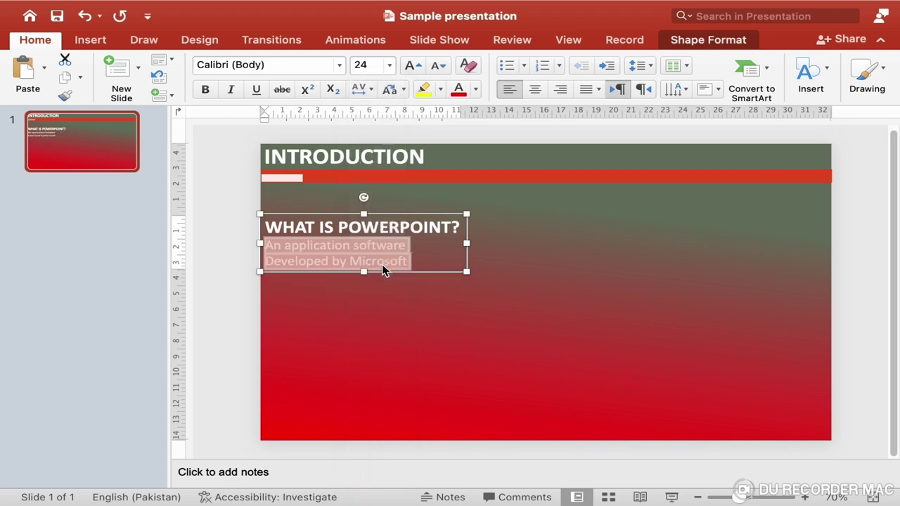
Apply diamond bullets to the two body lines and move the ruler indent to space text from bullets.
{"action": "left_click", "coordinate": [524, 67]}
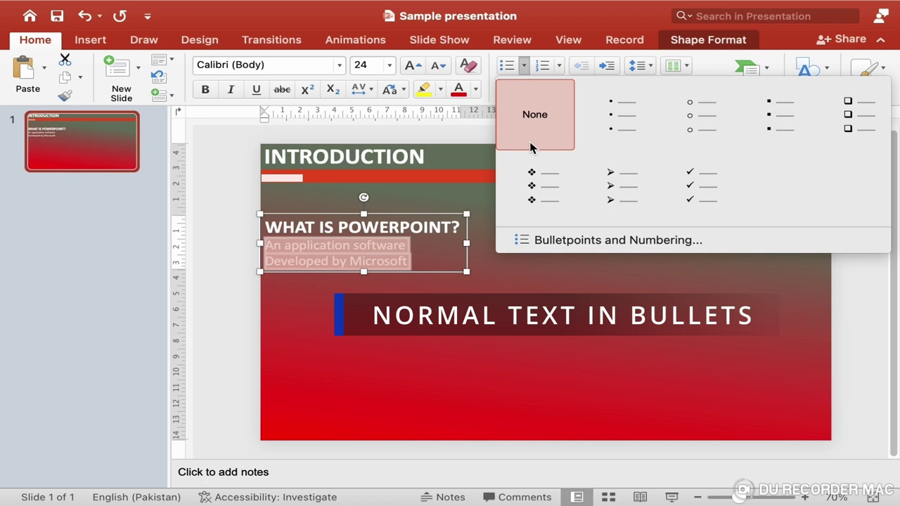
{"action": "left_click", "coordinate": [541, 195]}
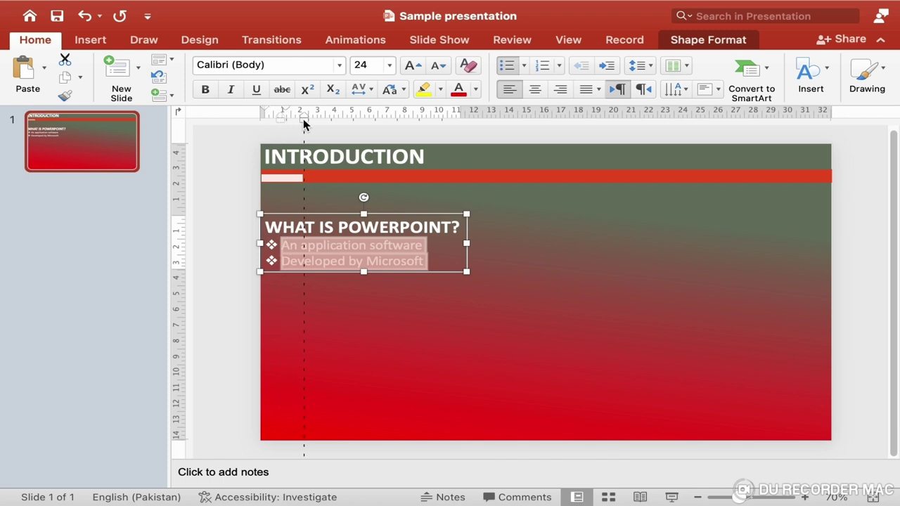
{"action": "mouse_move", "coordinate": [280, 123]}
{"action": "left_mouse_down"}
{"action": "mouse_move", "coordinate": [303, 123]}
{"action": "mouse_move", "coordinate": [260, 111]}
{"action": "left_mouse_up"}
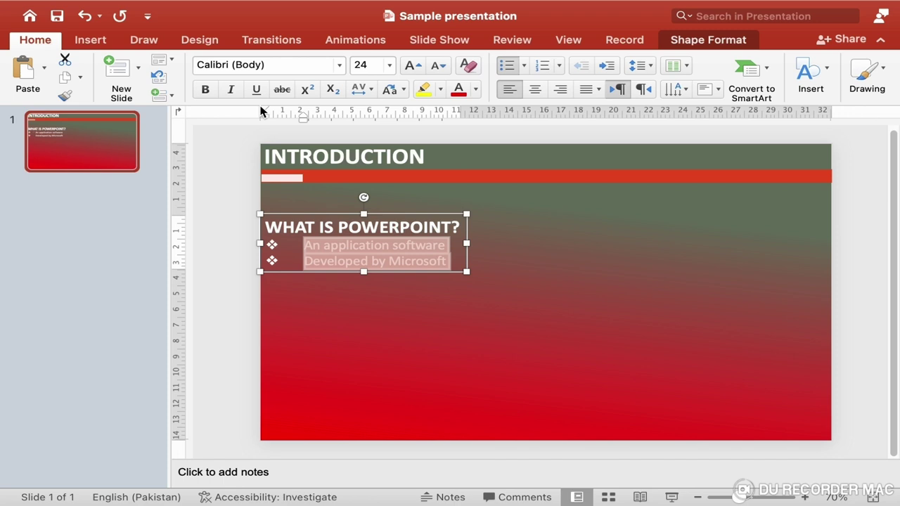
{"action": "left_click", "coordinate": [410, 263]}
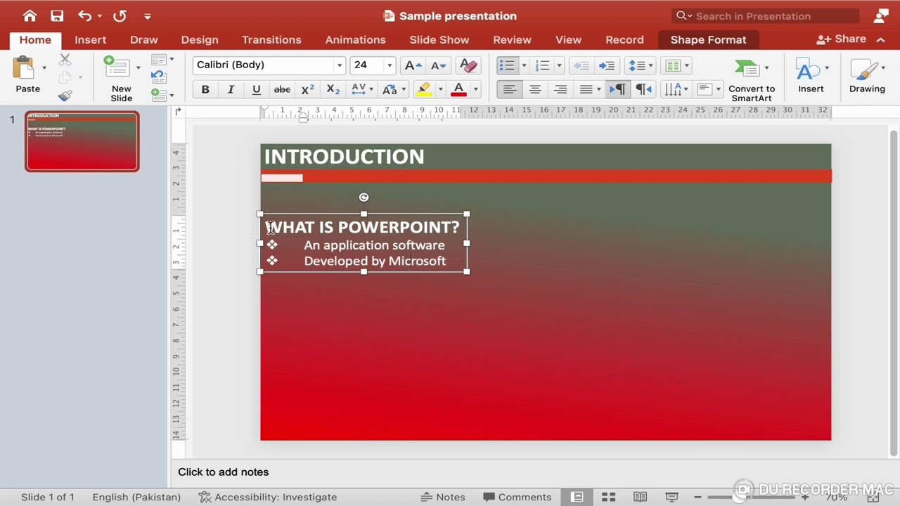
{"action": "left_click_drag", "start_coordinate": [270, 227], "coordinate": [476, 261]}
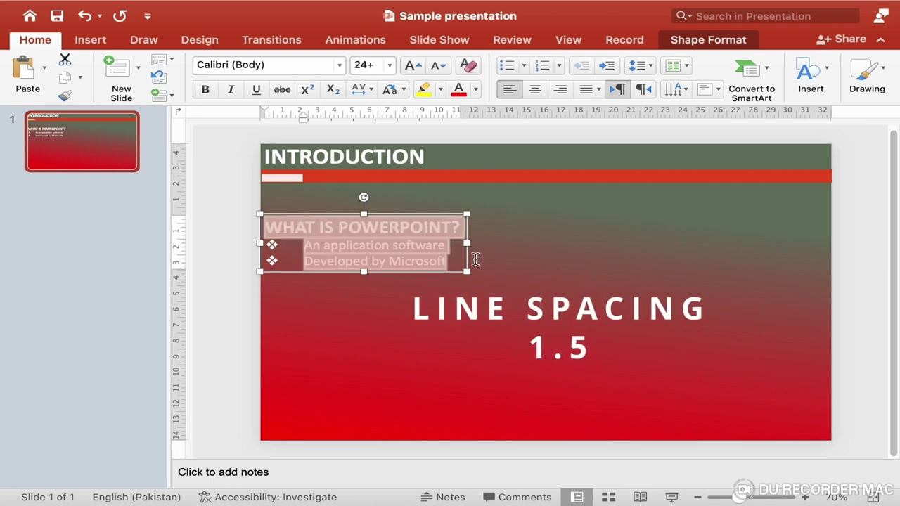
Set 1.5-line spacing for the heading and both bullet lines in the Paragraph dialog.
{"action": "left_click", "coordinate": [648, 71]}
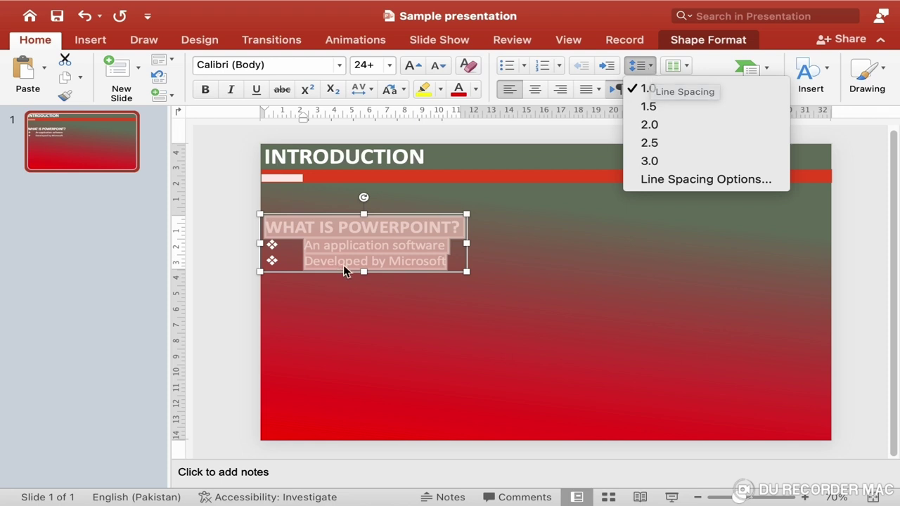
{"action": "right_click", "coordinate": [359, 258]}
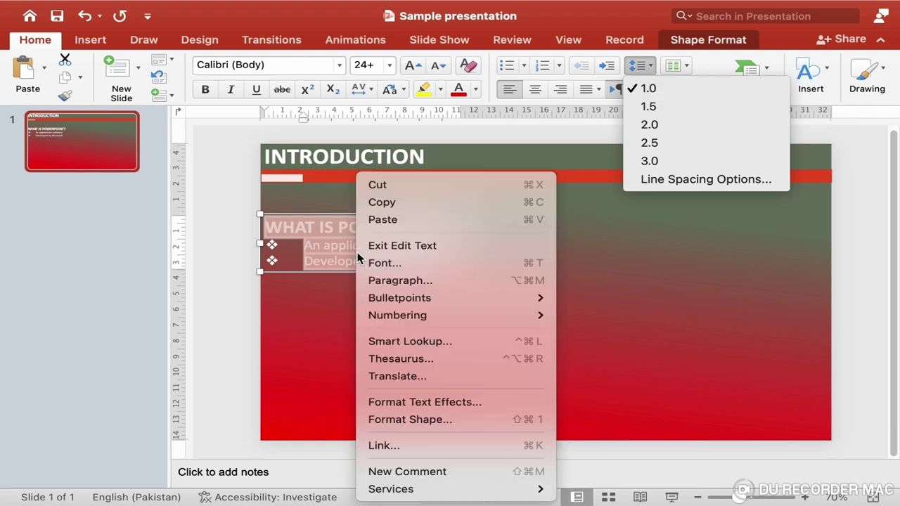
{"action": "left_click", "coordinate": [403, 281]}
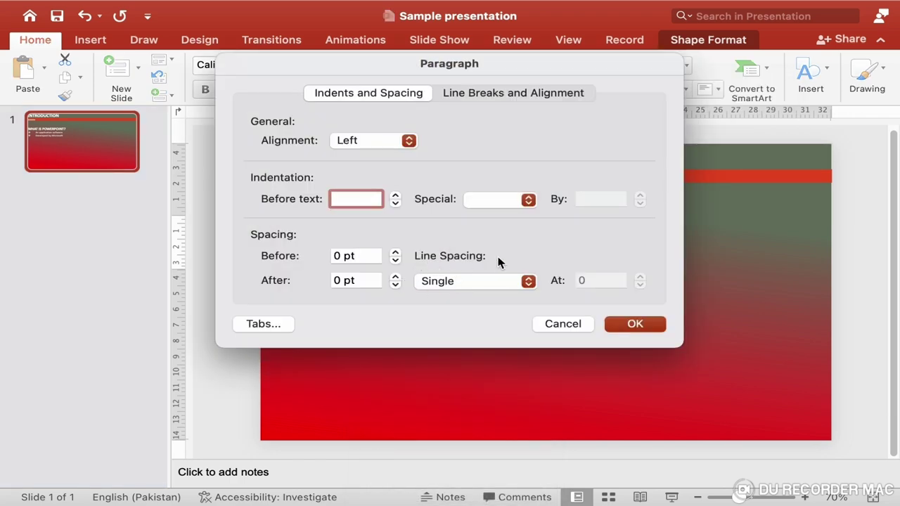
{"action": "left_click", "coordinate": [495, 281]}
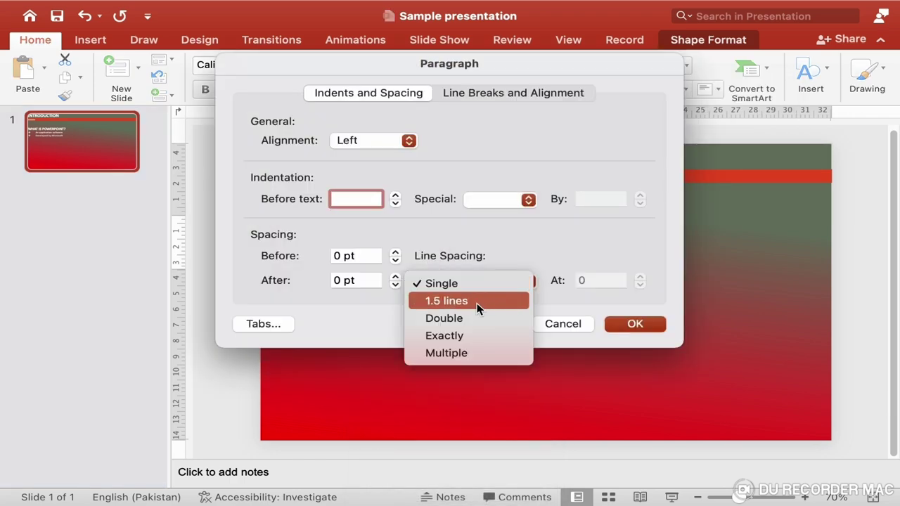
{"action": "left_click", "coordinate": [477, 303]}
{"action": "left_click", "coordinate": [632, 325]}
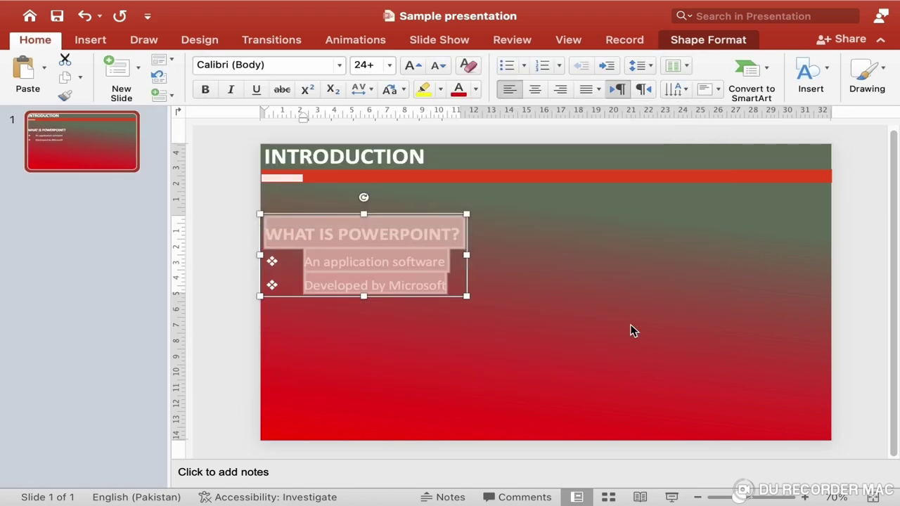